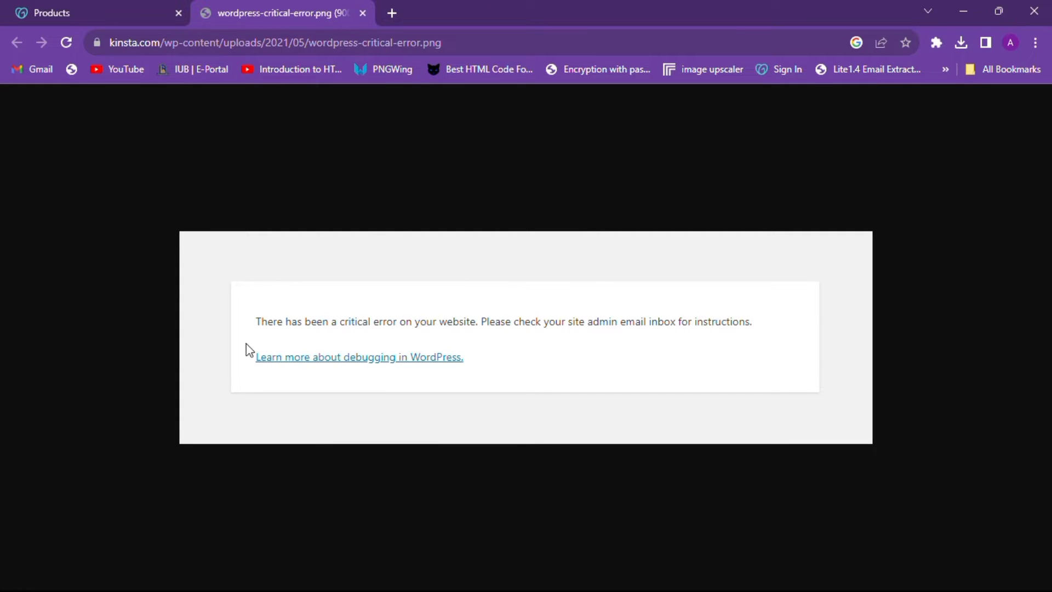
# Step: Highlight the 'There has been a critical error on your website' message in the example image
pyautogui.moveTo(256, 317); pyautogui.dragTo(493, 359)
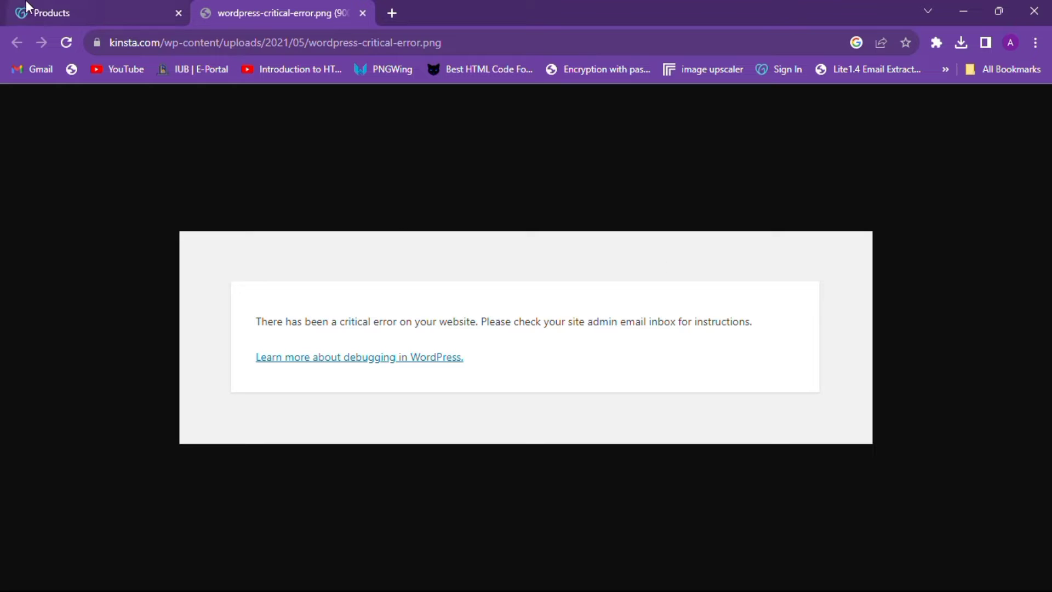
# Step: From GoDaddy My Products, expand Web Hosting and manage the Economy Linux Hosting with cPanel plan
pyautogui.click(110, 20)
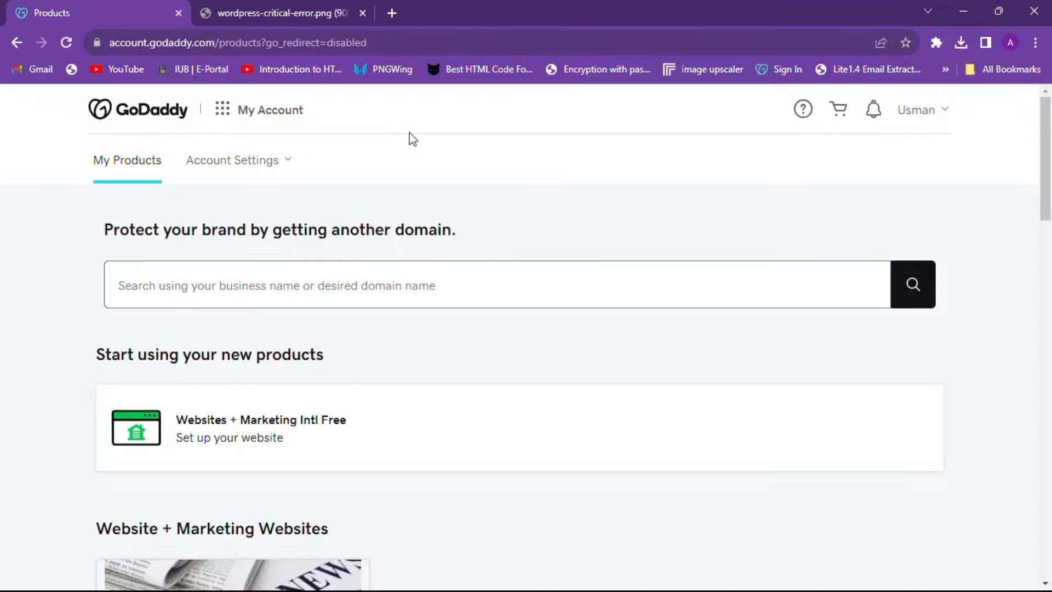
pyautogui.scroll(-5, 414, 303)
pyautogui.scroll(-15, 340, 308)
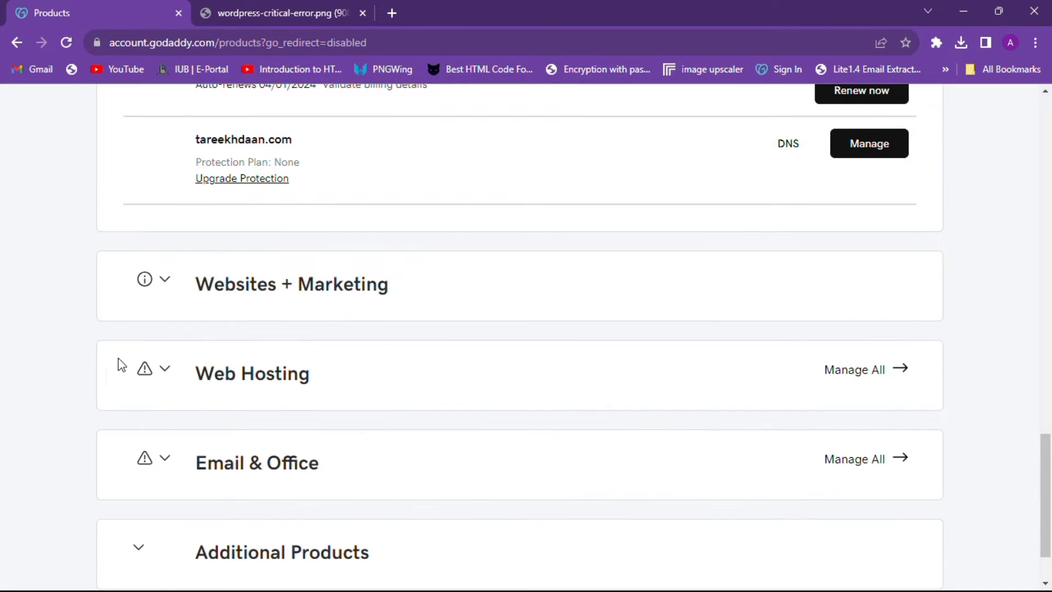
pyautogui.click(161, 378)
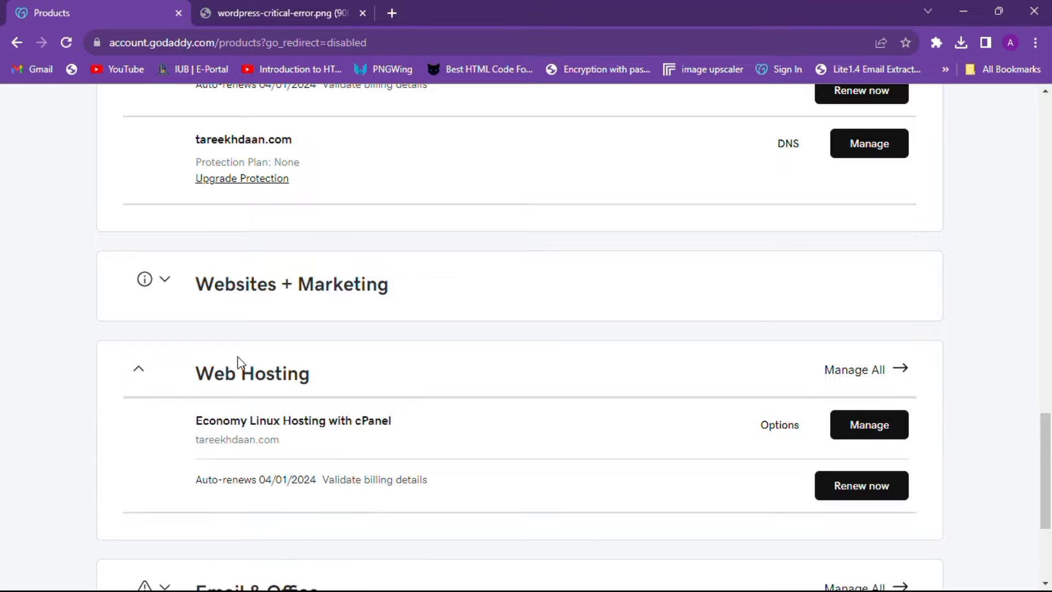
pyautogui.click(853, 430)
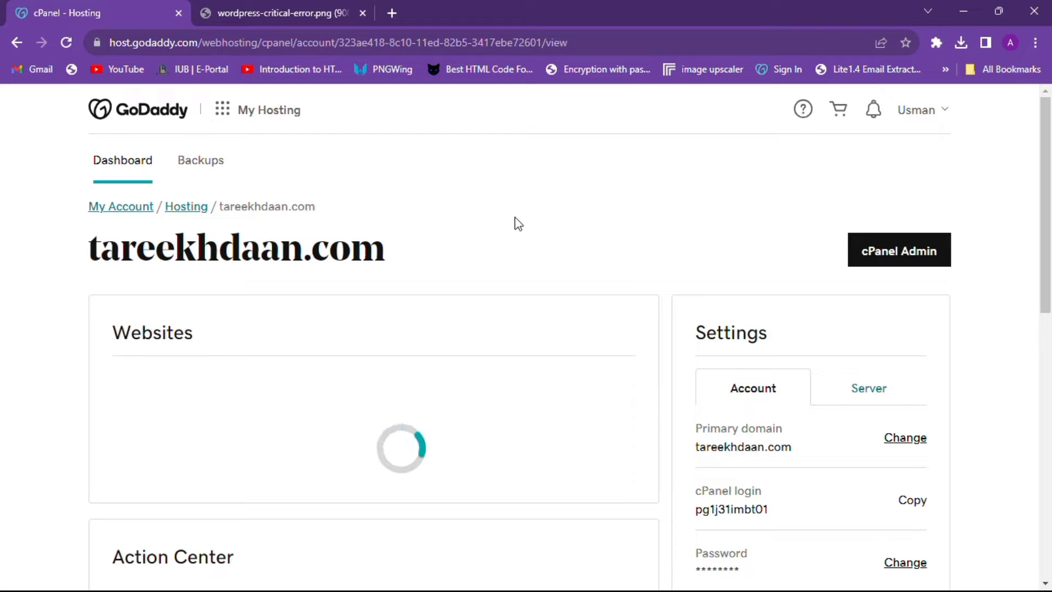
# Step: Launch File Manager from the dashboard's Tools in a new tab, closing the 'cPanel - Hosting' tab
pyautogui.scroll(-1, 635, 477)
pyautogui.scroll(-10, 728, 446)
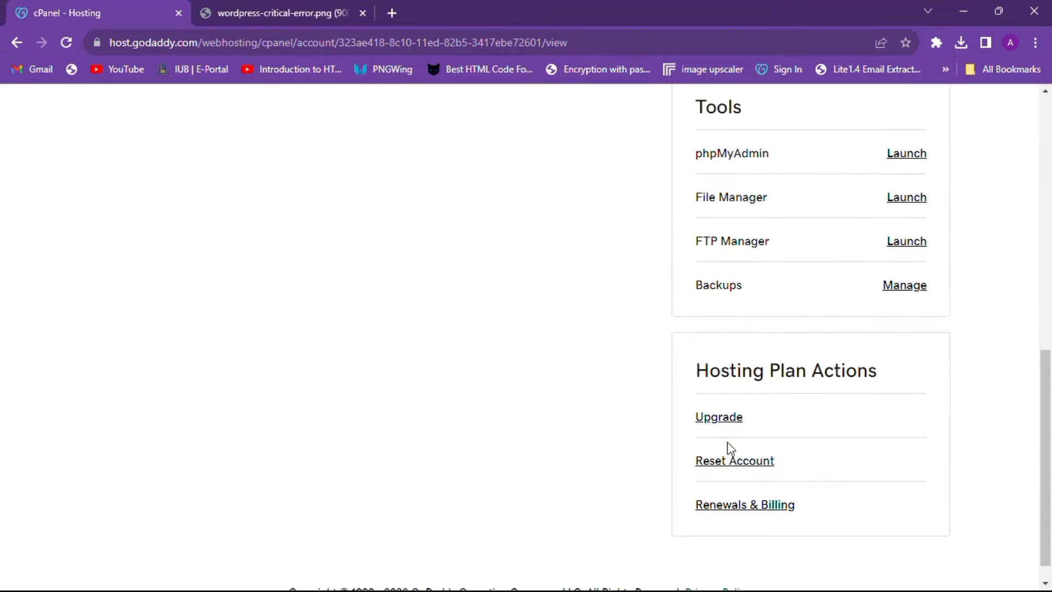
pyautogui.scroll(4, 840, 406)
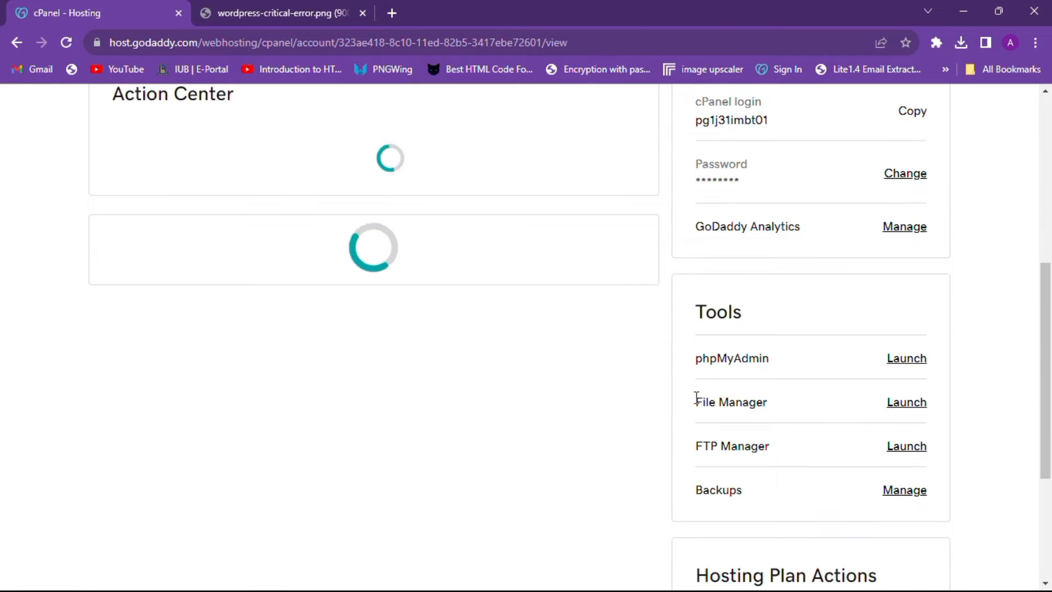
pyautogui.scroll(7, 516, 281)
pyautogui.scroll(-10, 695, 348)
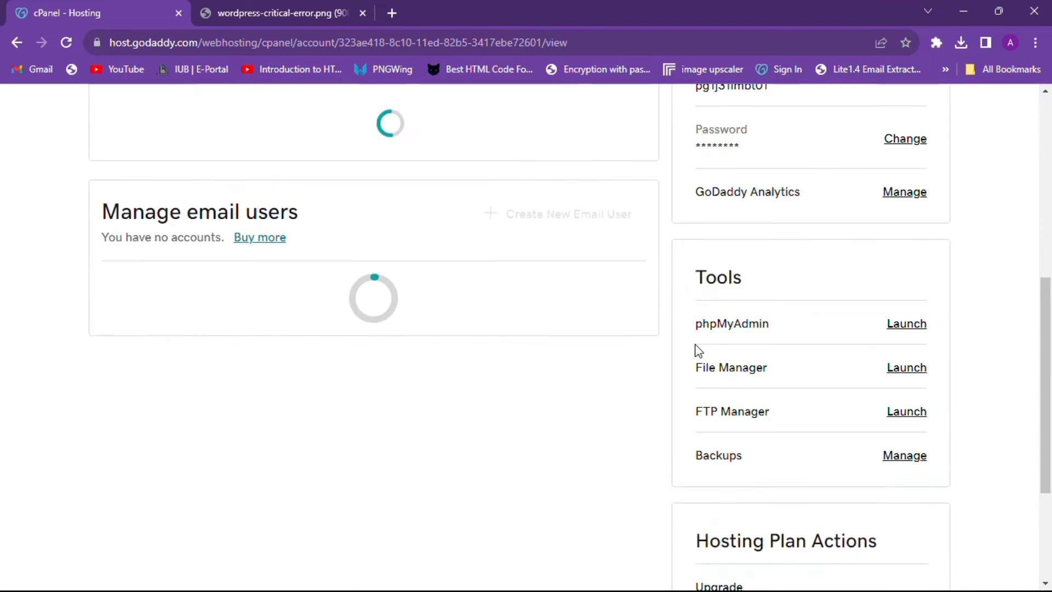
pyautogui.scroll(2, 770, 335)
pyautogui.moveTo(707, 327); pyautogui.dragTo(768, 329)
pyautogui.click(907, 327)
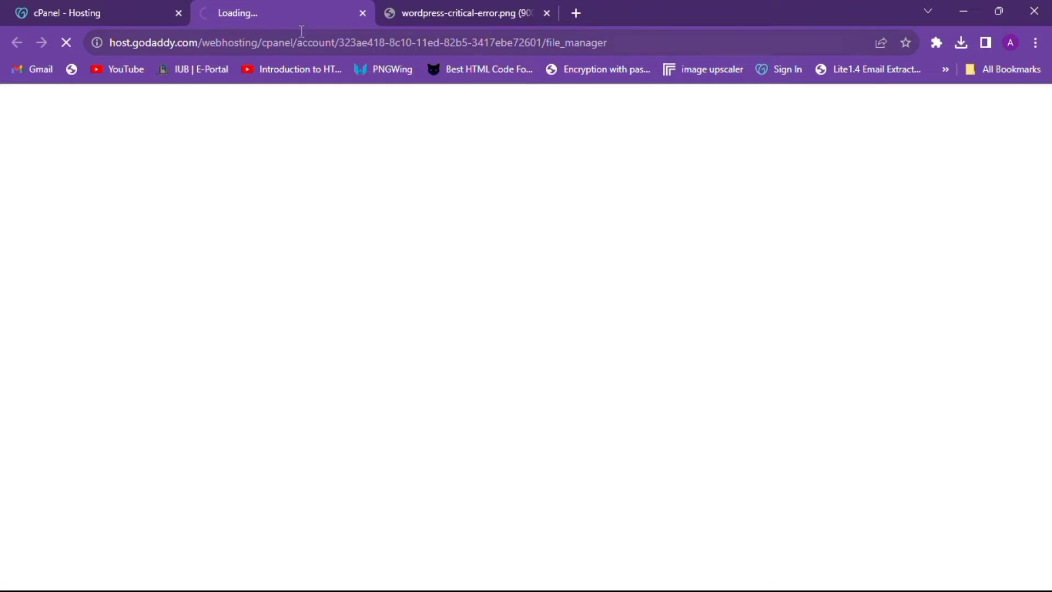
pyautogui.click(136, 10)
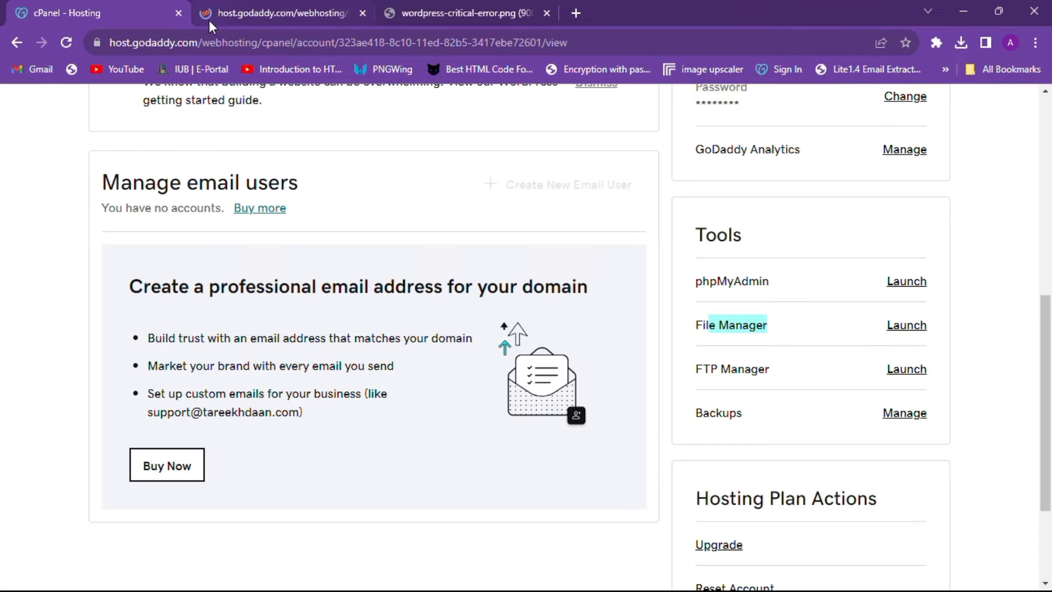
pyautogui.click(178, 13)
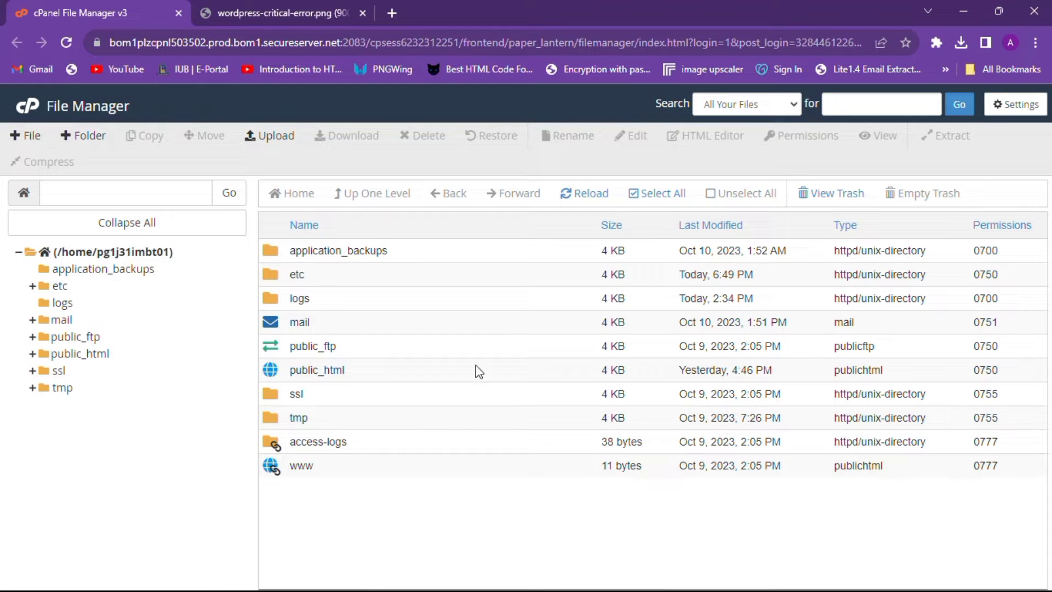
# Step: Open public_html and scroll through the WordPress files to wp-config.php
pyautogui.doubleClick(387, 371)
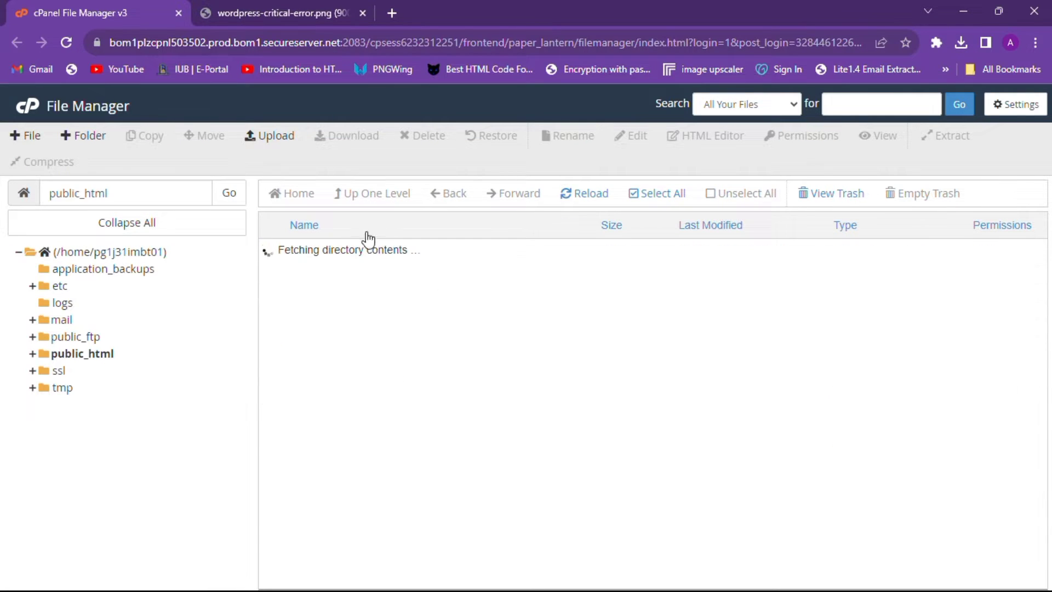
pyautogui.scroll(-5, 516, 395)
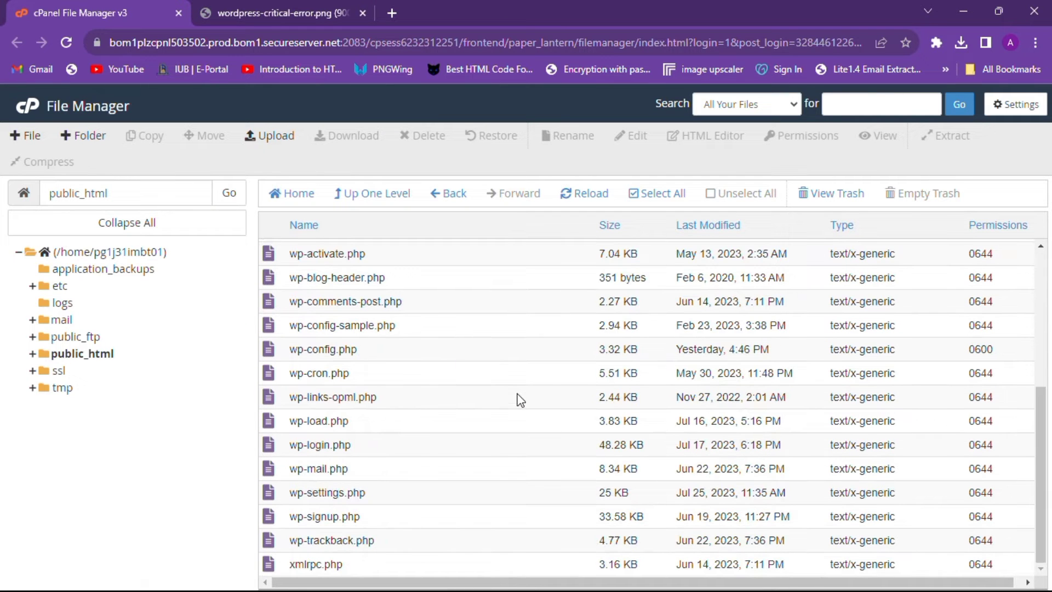
pyautogui.scroll(5, 518, 395)
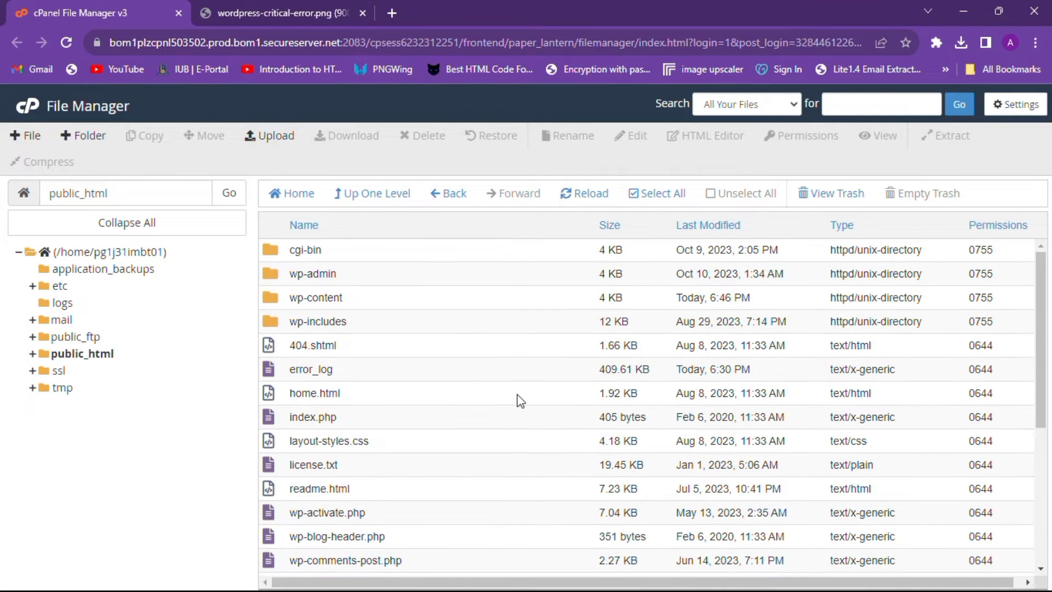
pyautogui.scroll(-5, 517, 394)
pyautogui.scroll(5, 517, 395)
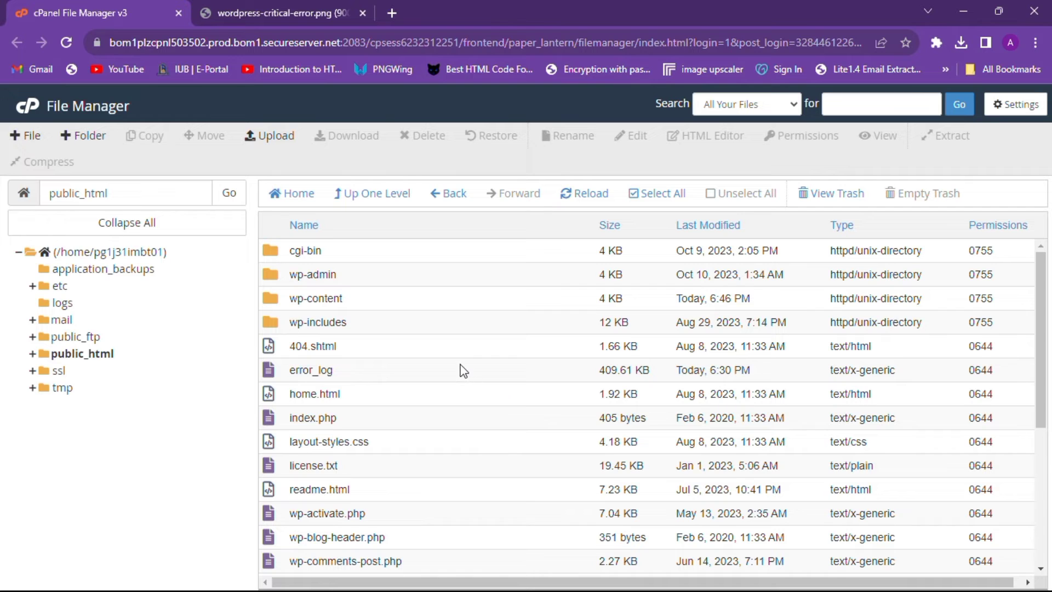
pyautogui.scroll(-5, 463, 371)
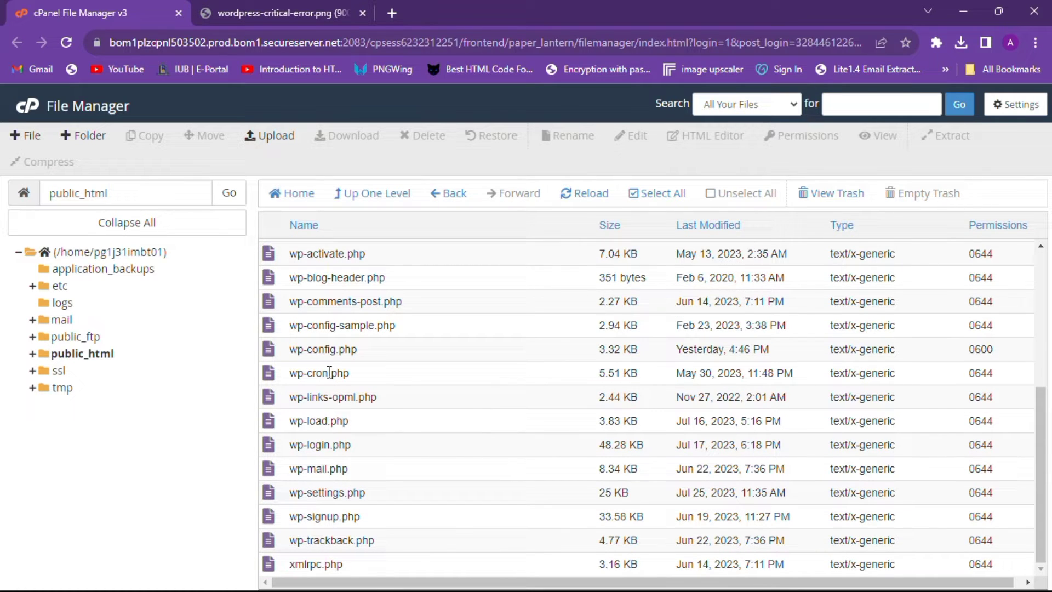
# Step: Find wp-config.php with a page search for 'wp-config' and select its row
pyautogui.click(385, 354)
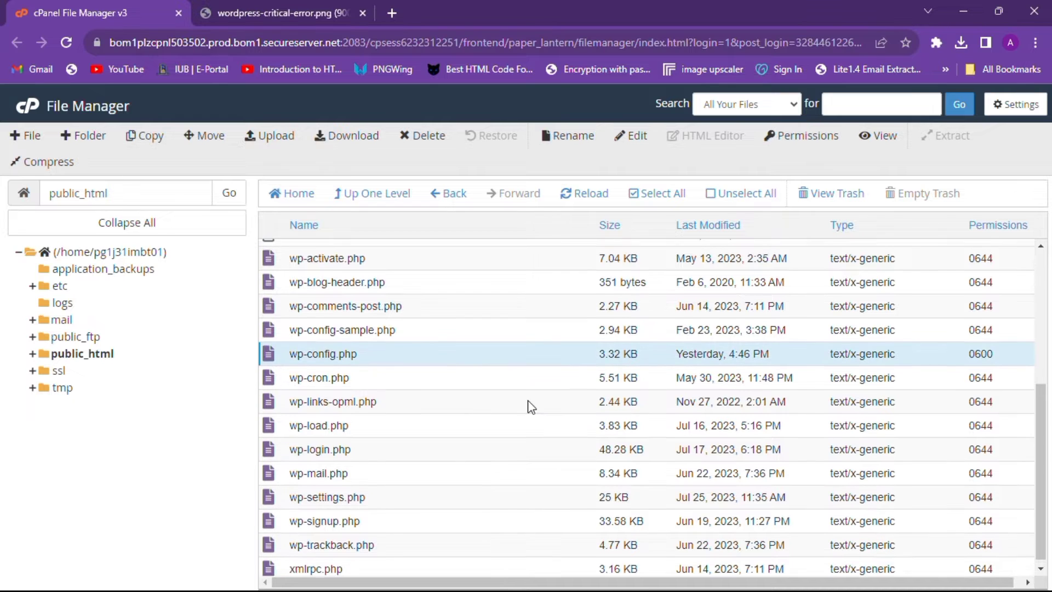
pyautogui.scroll(5, 531, 407)
pyautogui.hotkey('ctrl', 'f')
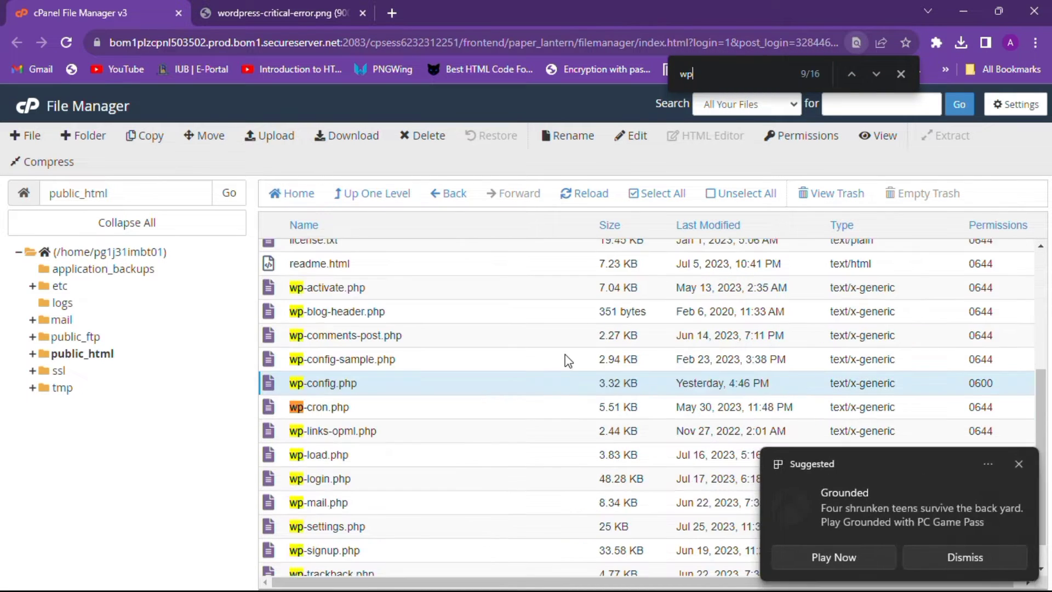
pyautogui.write('wp-co')
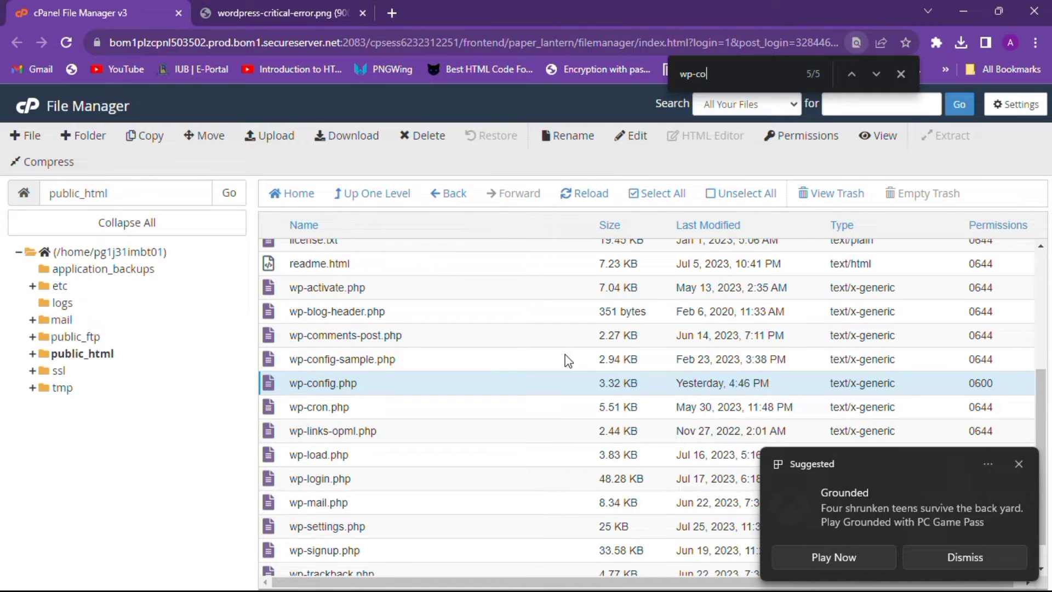
pyautogui.write('nfig')
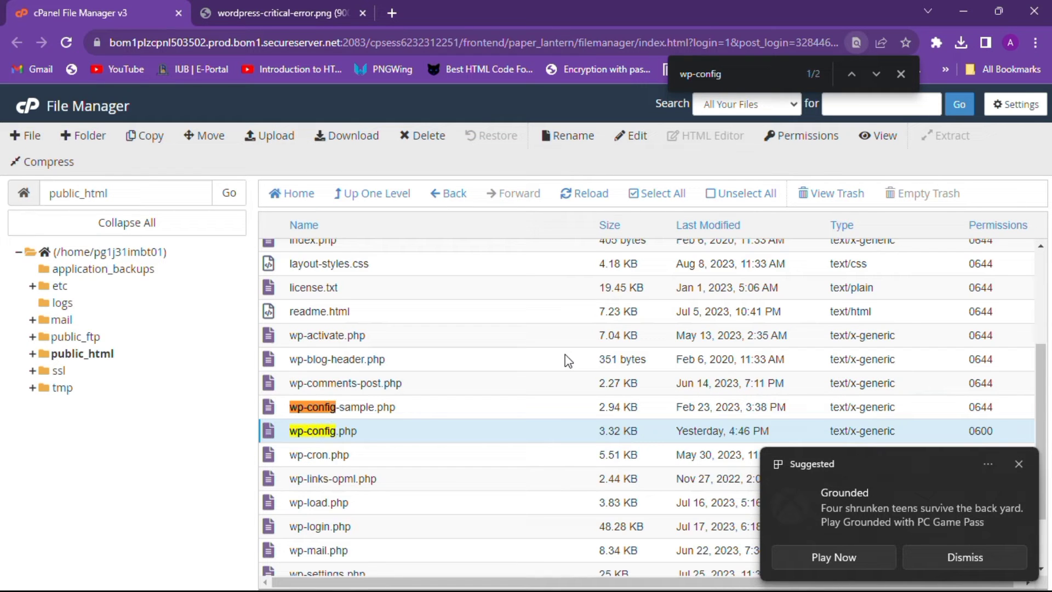
pyautogui.click(1018, 464)
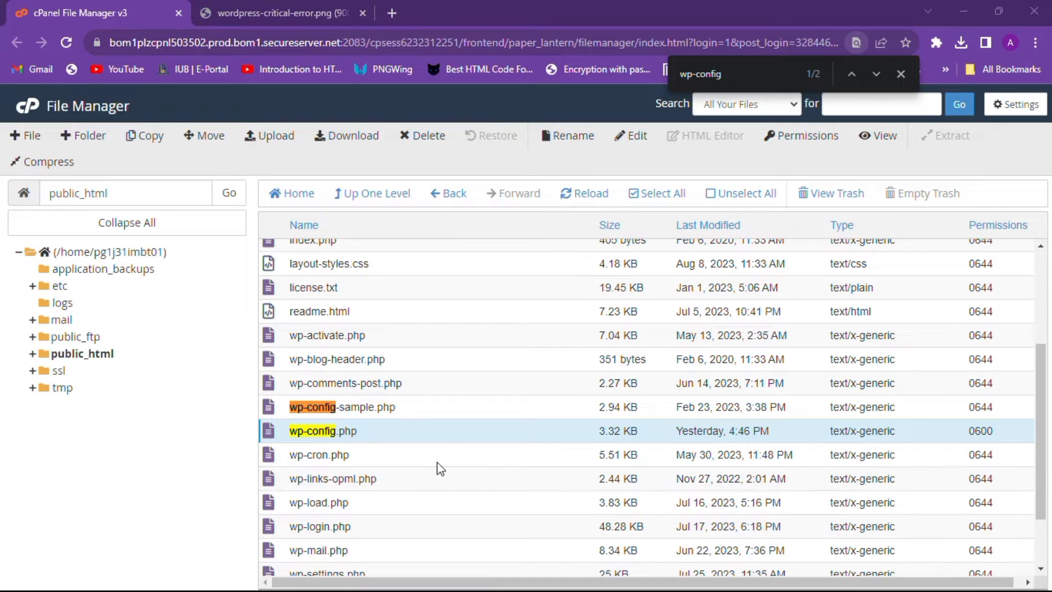
pyautogui.keyDown('ctrl'); pyautogui.click(378, 439); pyautogui.keyUp('ctrl')
pyautogui.click(901, 74)
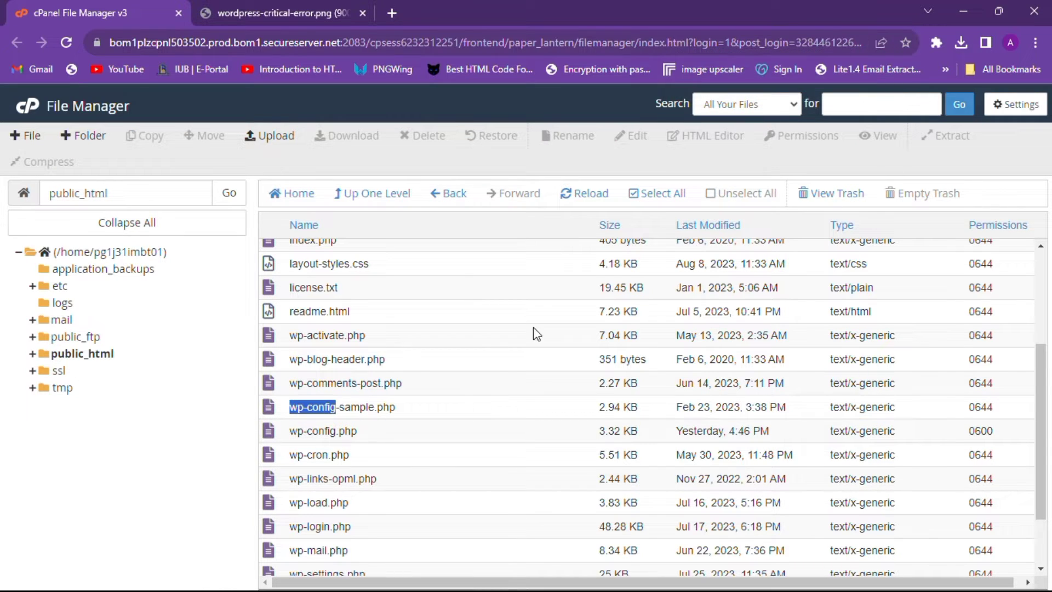
pyautogui.click(380, 424)
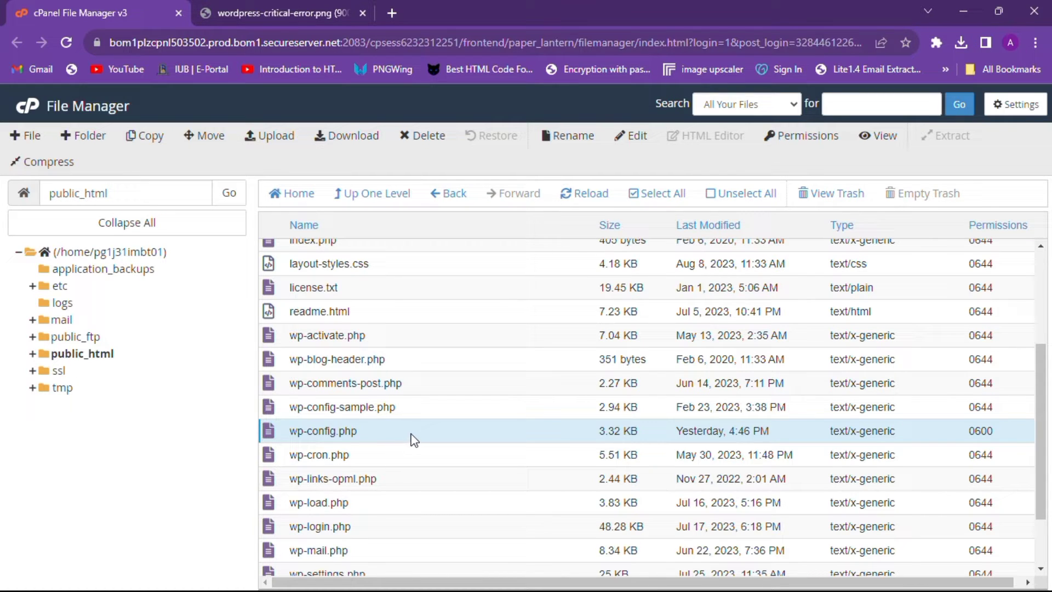
pyautogui.click(452, 440)
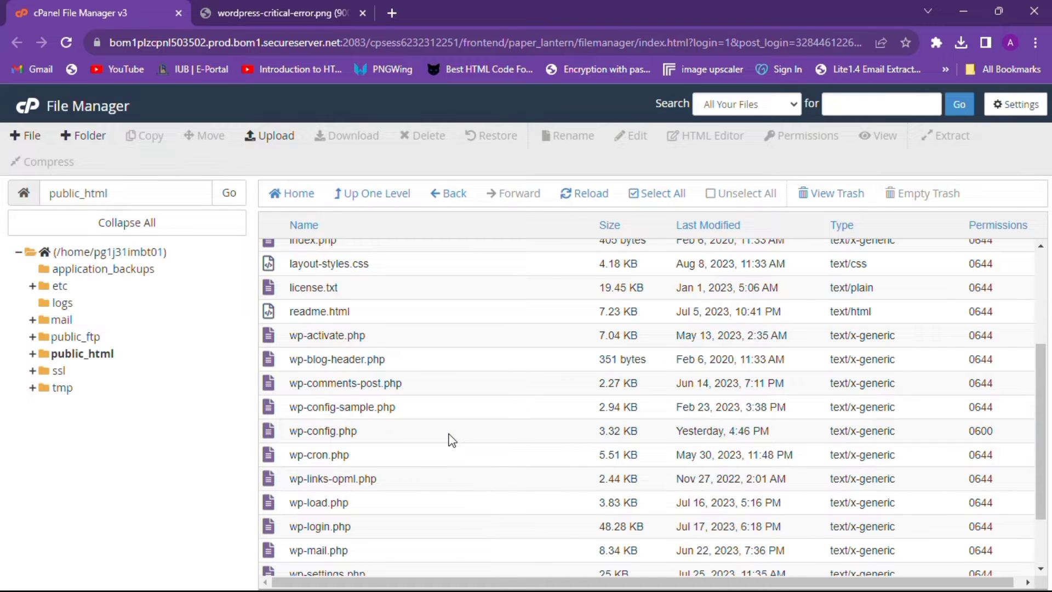
pyautogui.click(452, 440)
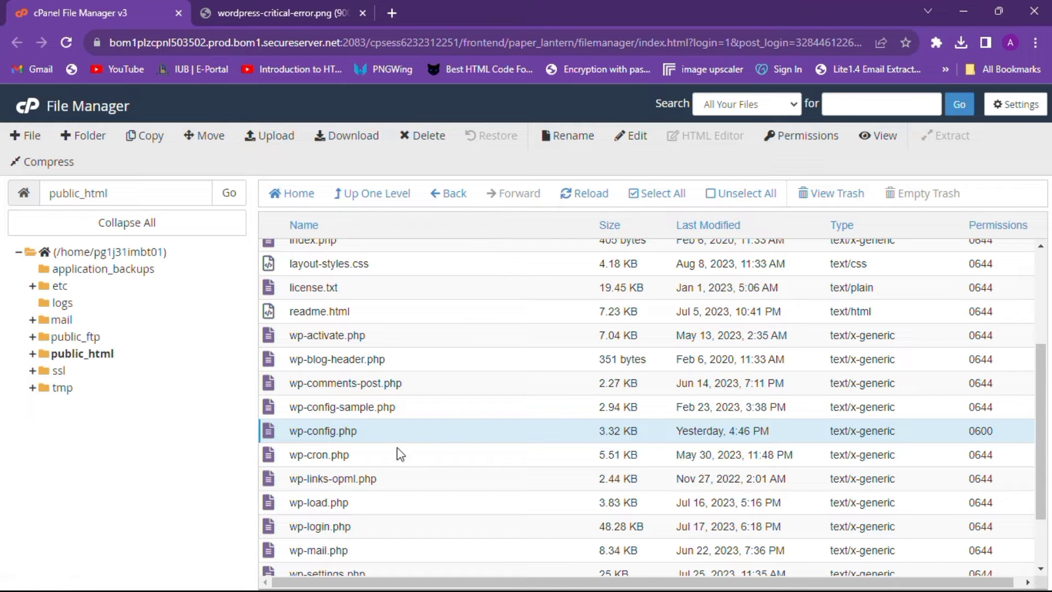
# Step: Open wp-config.php in the code editor via its Edit action, confirming the encoding prompt
pyautogui.rightClick(412, 437)
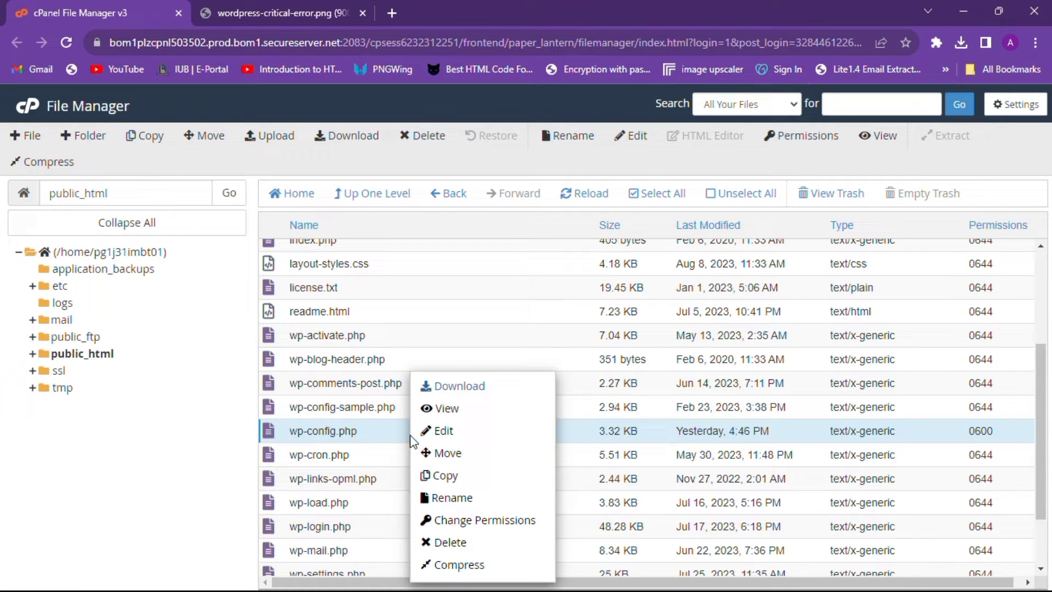
pyautogui.click(471, 430)
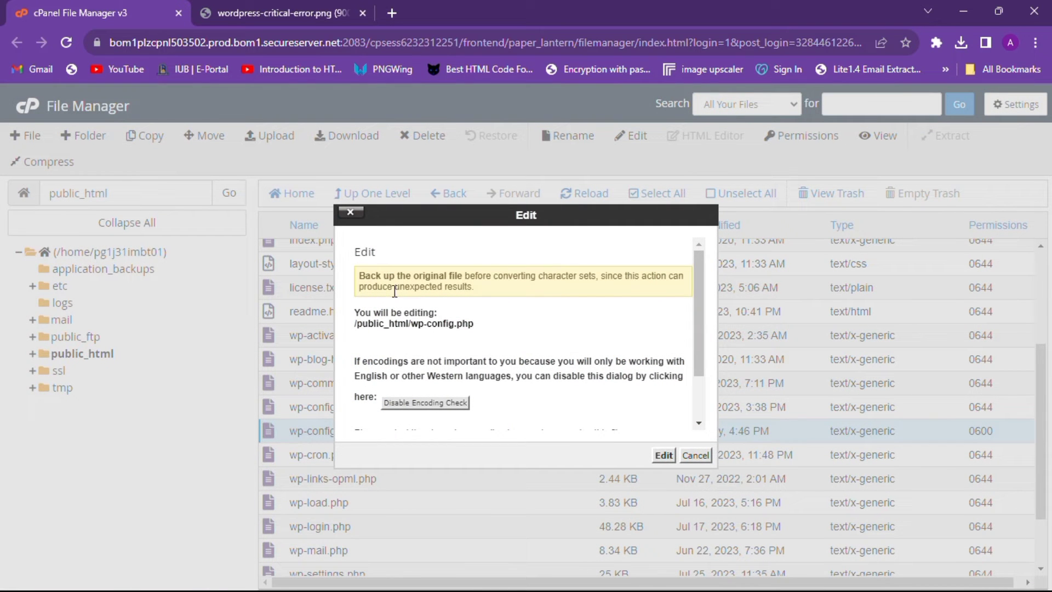
pyautogui.click(664, 456)
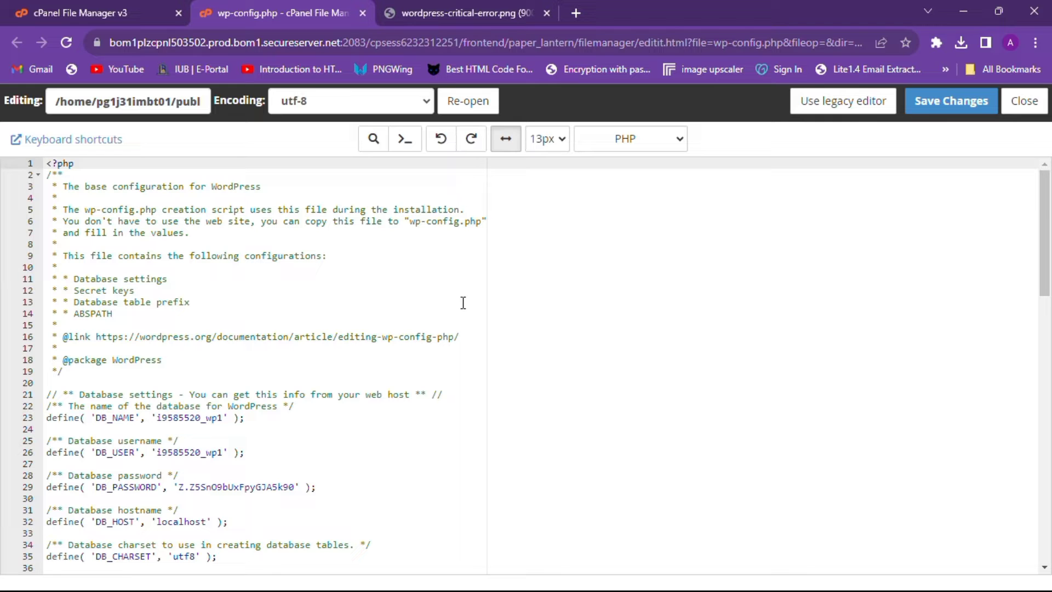
# Step: Scroll the editor down to line 88, define( 'WP_DEBUG', false )
pyautogui.scroll(-4, 467, 303)
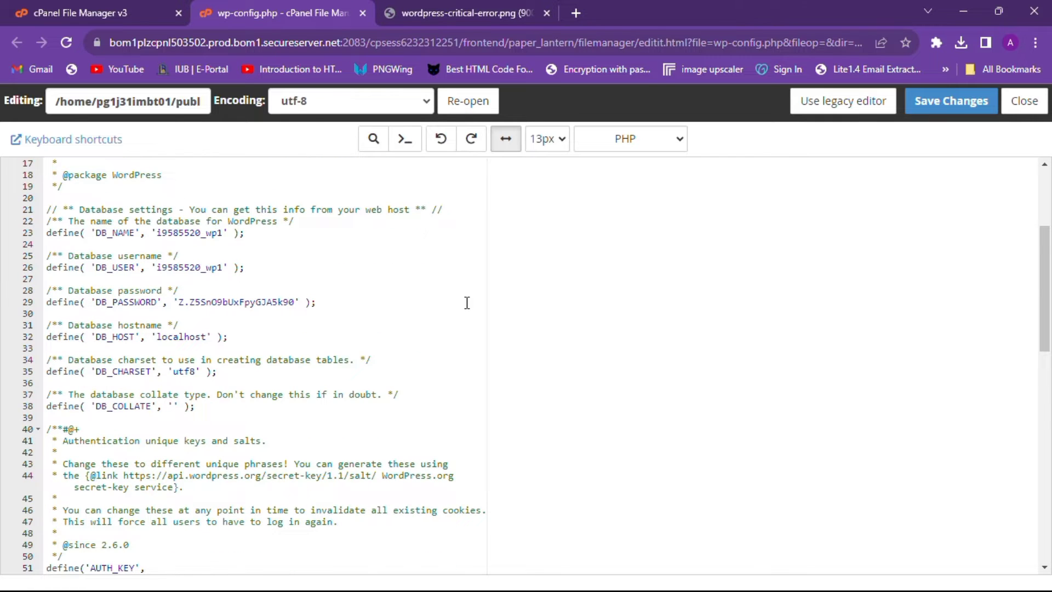
pyautogui.scroll(-4, 467, 303)
pyautogui.scroll(-4, 467, 303)
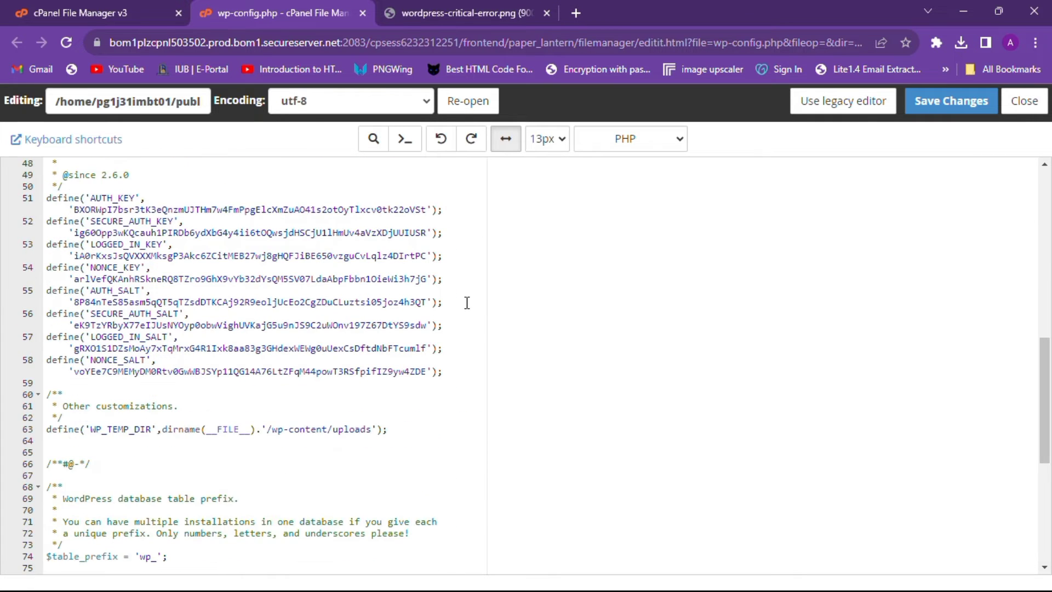
pyautogui.scroll(-4, 467, 303)
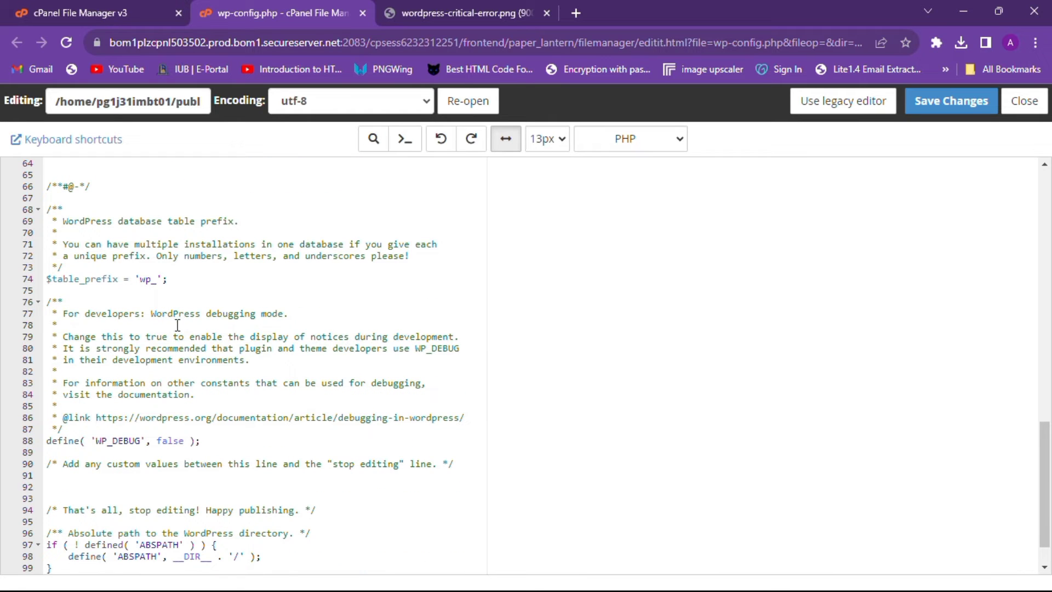
pyautogui.scroll(-1, 133, 317)
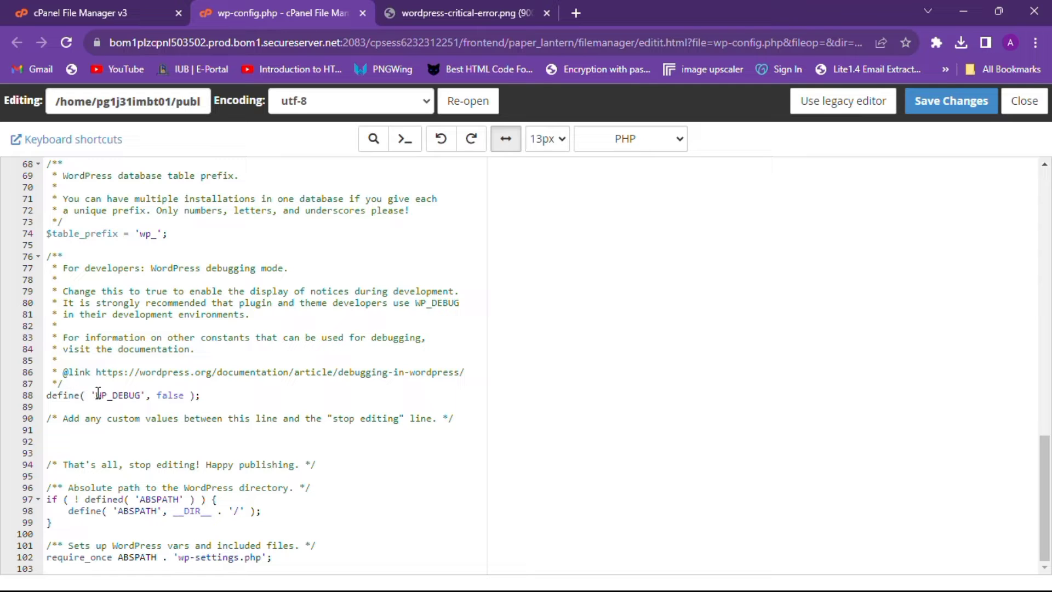
# Step: Replace false with true in the WP_DEBUG define on line 88
pyautogui.click(180, 395)
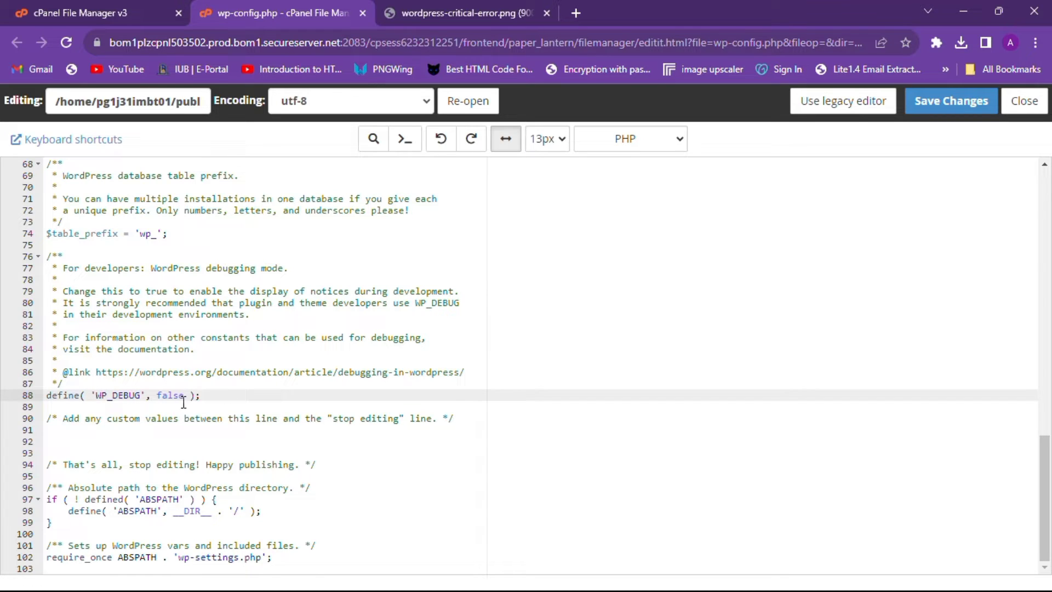
pyautogui.click(186, 401)
pyautogui.press('BackSpace')
pyautogui.press('BackSpace')
pyautogui.press('BackSpace')
pyautogui.press('BackSpace')
pyautogui.press('BackSpace')
pyautogui.write('true')
# Step: Review the edited file and close the wp-config.php editor
pyautogui.scroll(5, 209, 377)
pyautogui.scroll(10, 268, 298)
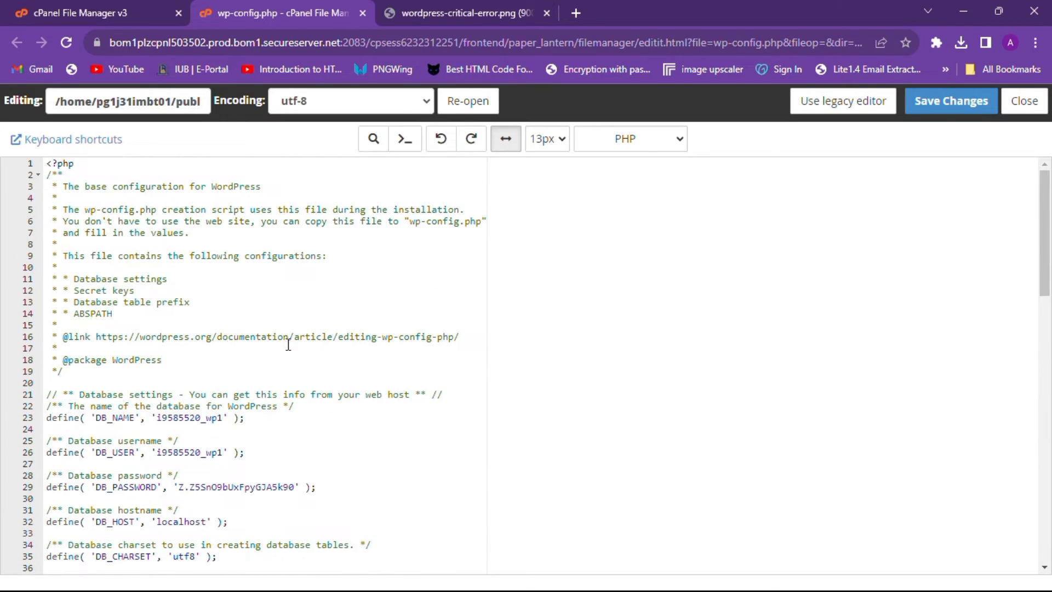
pyautogui.scroll(-12, 288, 344)
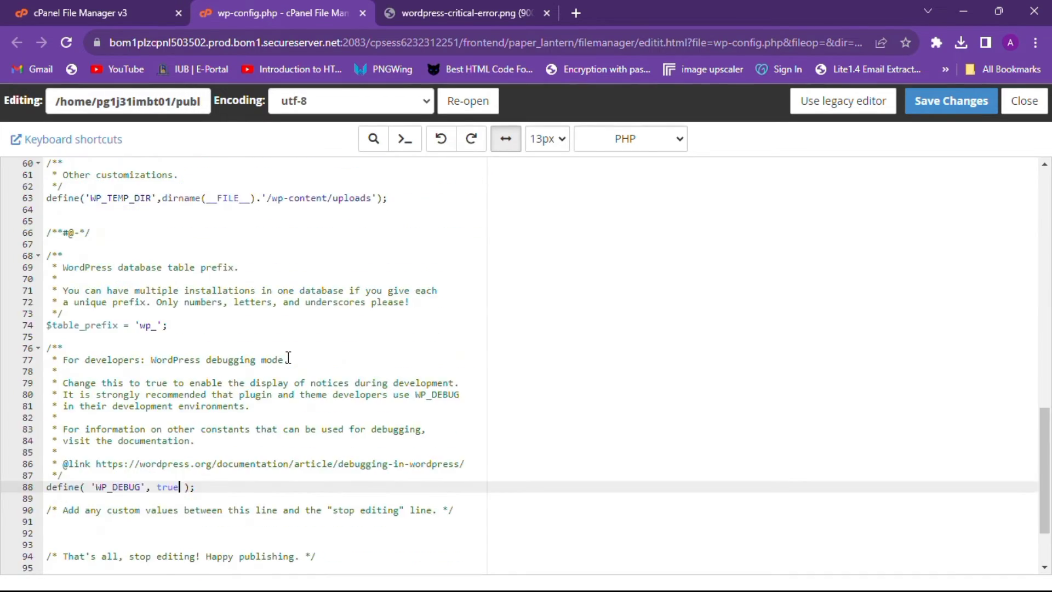
pyautogui.scroll(-1, 289, 358)
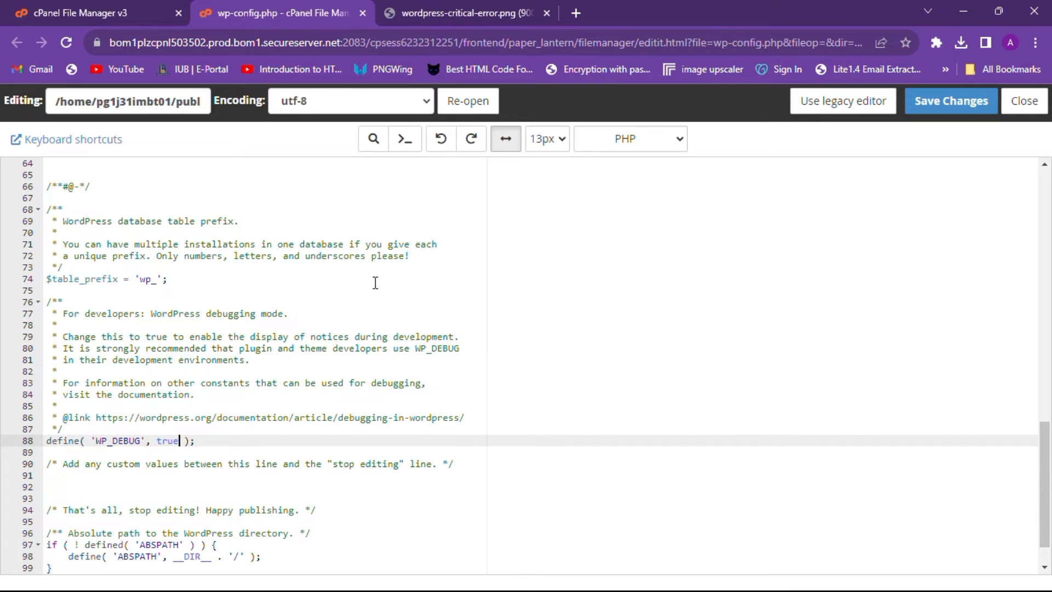
pyautogui.scroll(-1, 244, 441)
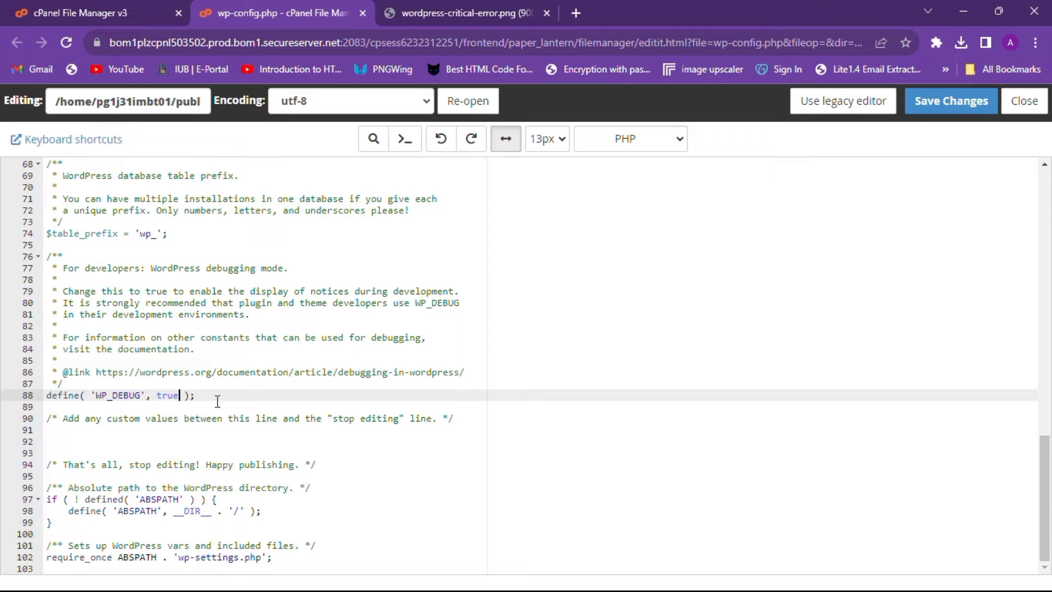
pyautogui.click(1044, 104)
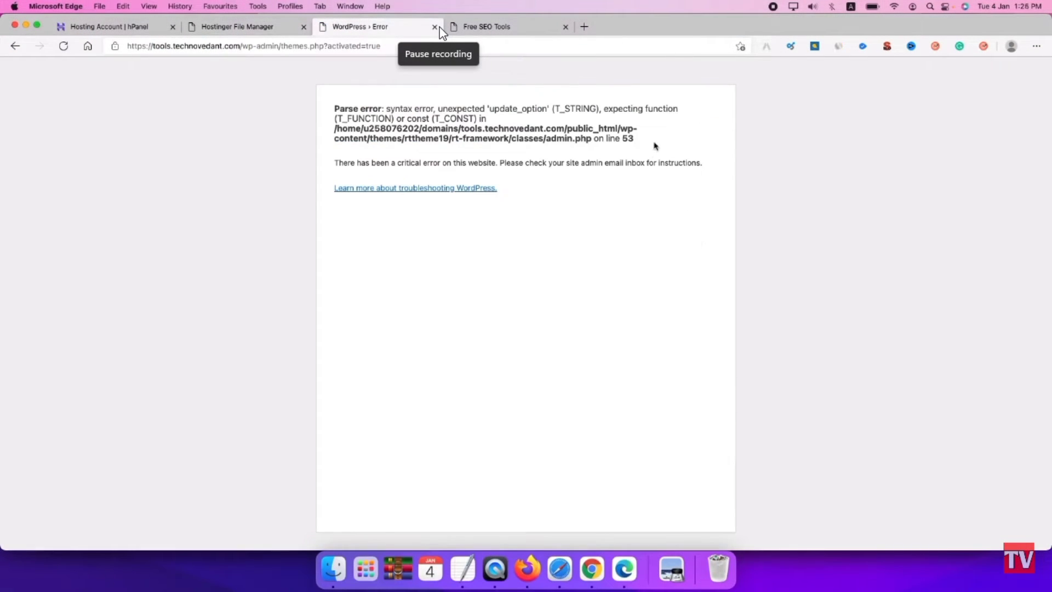
# Step: Select the /home/... theme file path shown in the Parse error message
pyautogui.moveTo(656, 146); pyautogui.dragTo(332, 126)
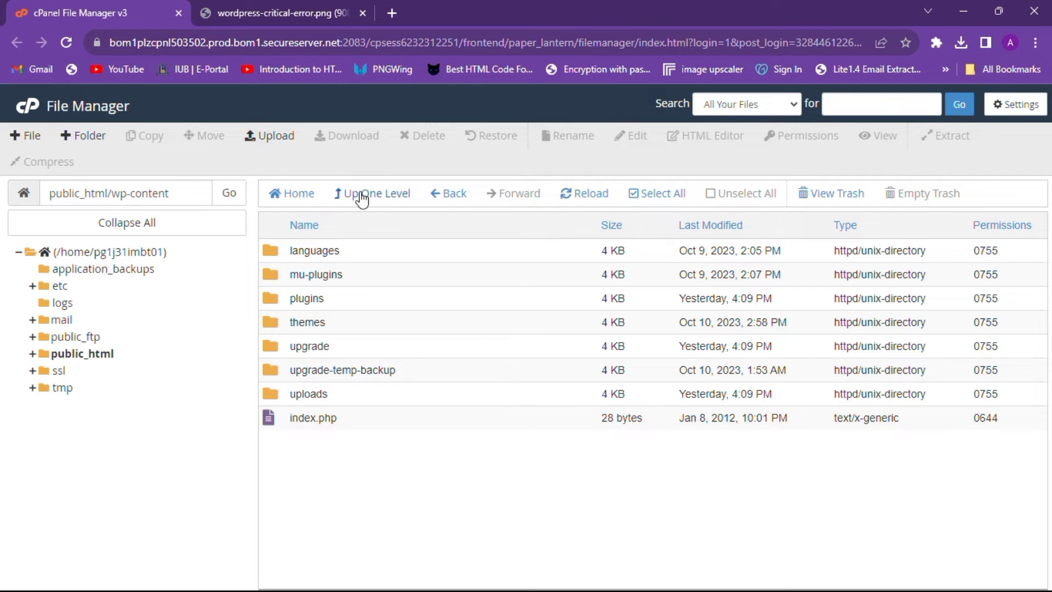
# Step: Navigate from the home directory into public_html/wp-content
pyautogui.click(297, 196)
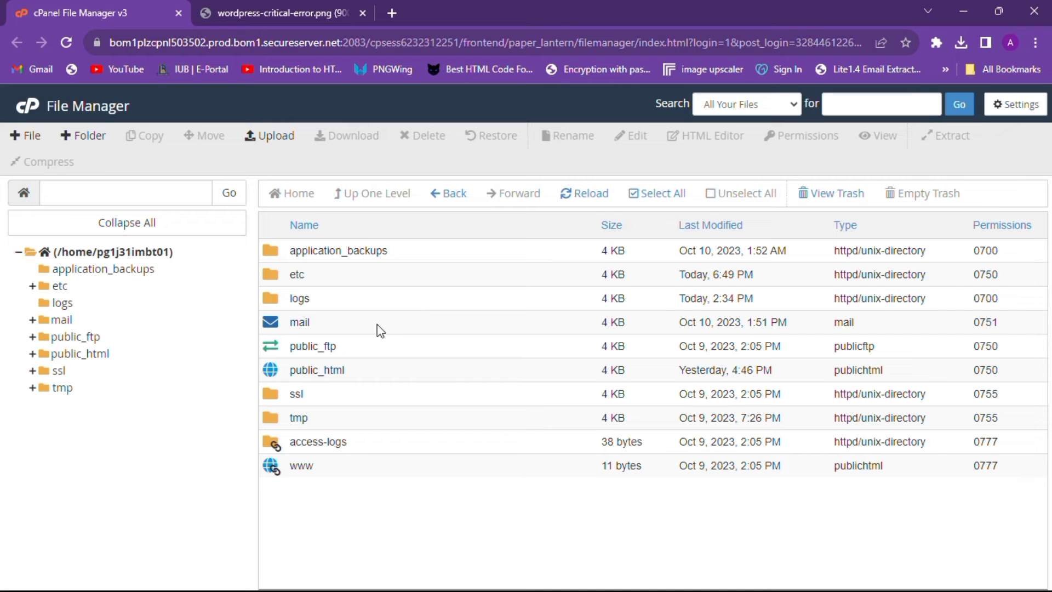
pyautogui.doubleClick(381, 371)
pyautogui.scroll(-5, 413, 369)
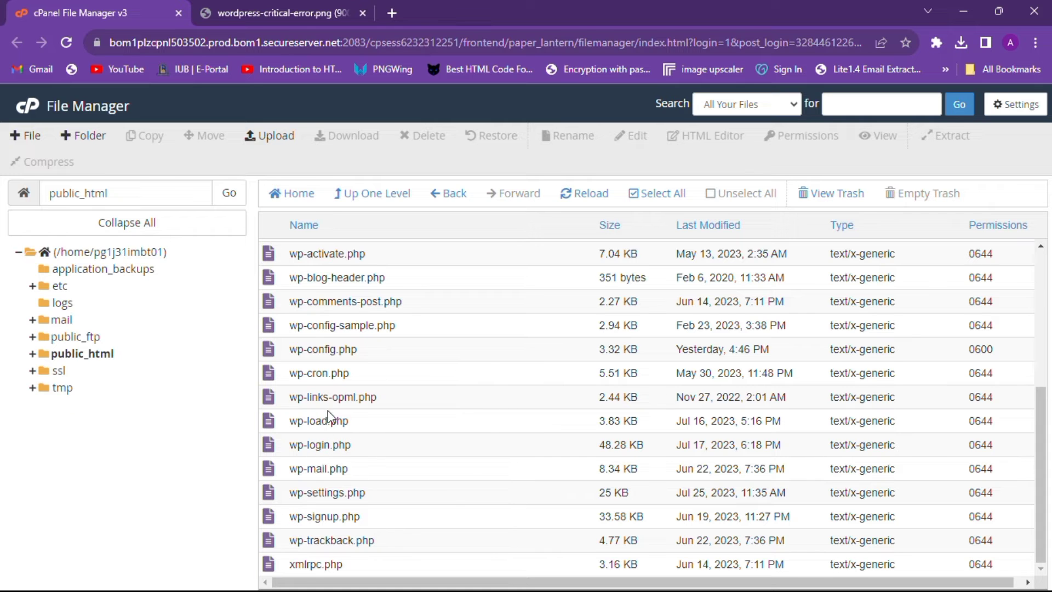
pyautogui.click(358, 348)
pyautogui.scroll(5, 439, 372)
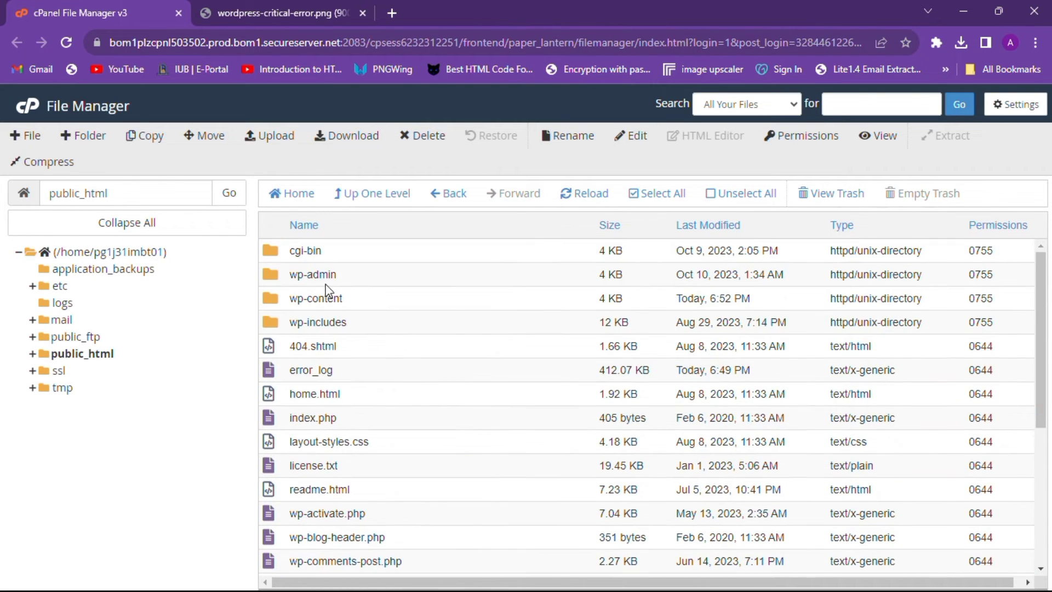
pyautogui.click(374, 304)
pyautogui.doubleClick(388, 299)
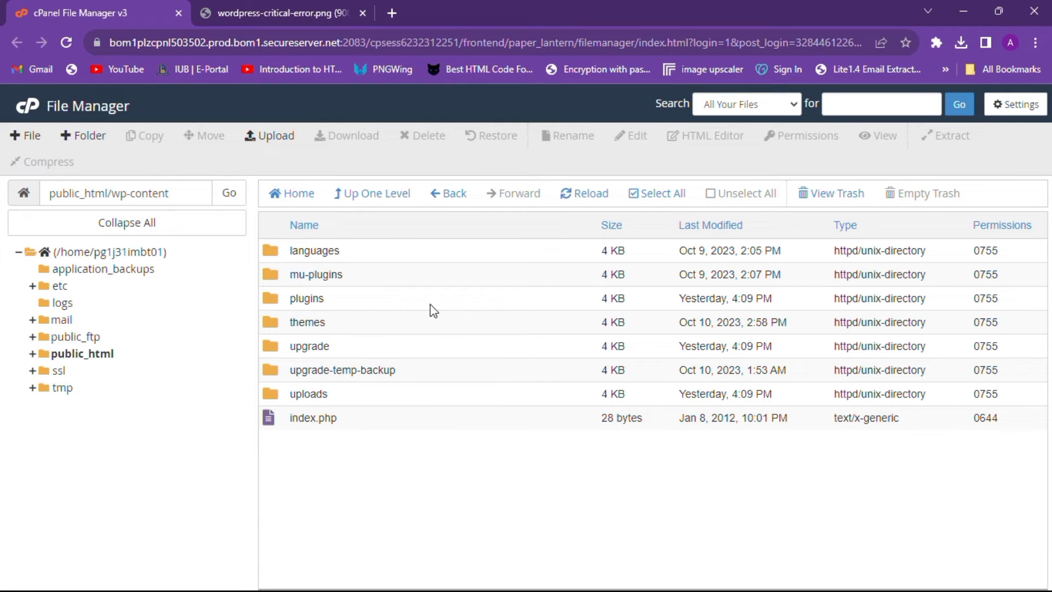
# Step: Open the plugins folder and select the contact-form-7 plugin folder
pyautogui.click(381, 324)
pyautogui.click(395, 355)
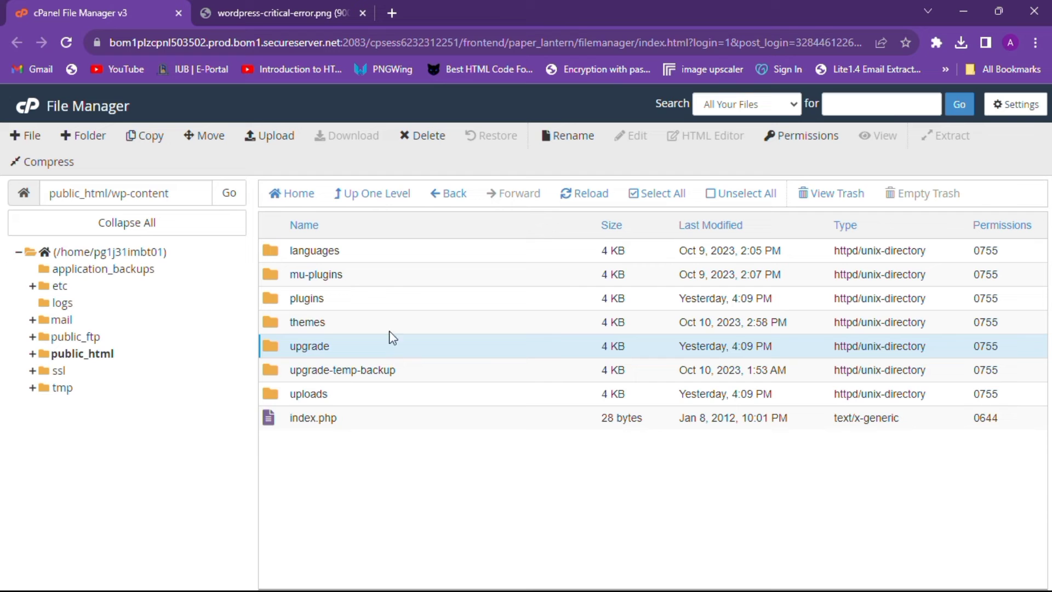
pyautogui.click(377, 298)
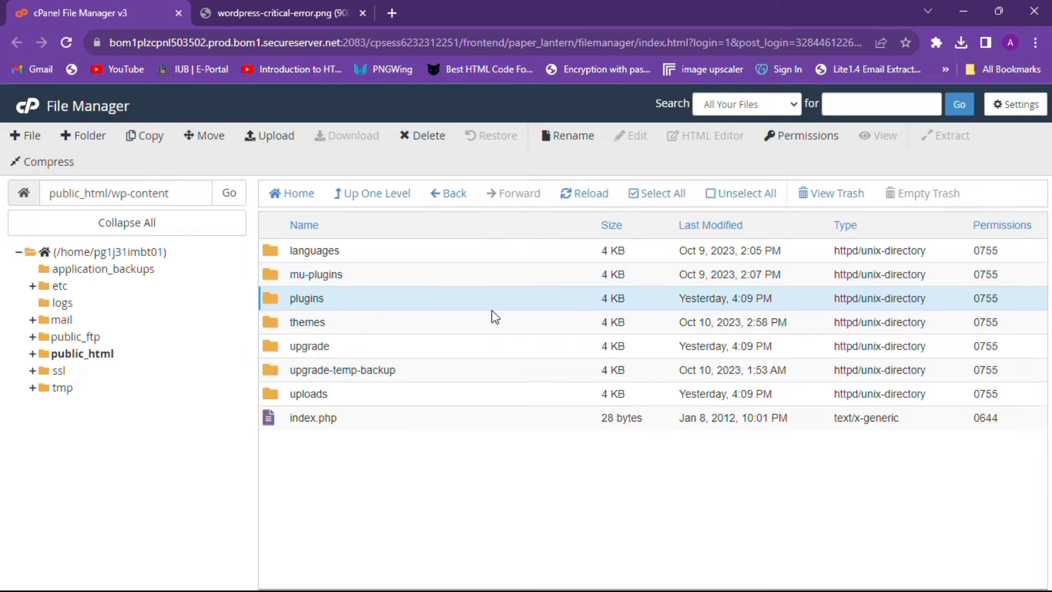
pyautogui.click(356, 304)
pyautogui.click(375, 301)
pyautogui.doubleClick(381, 298)
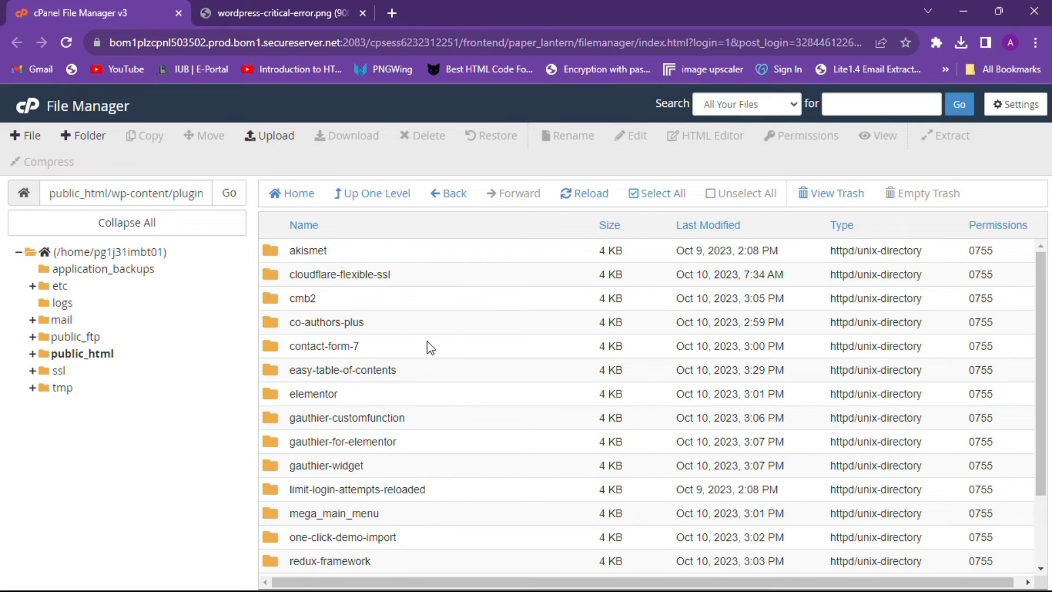
pyautogui.scroll(-3, 441, 362)
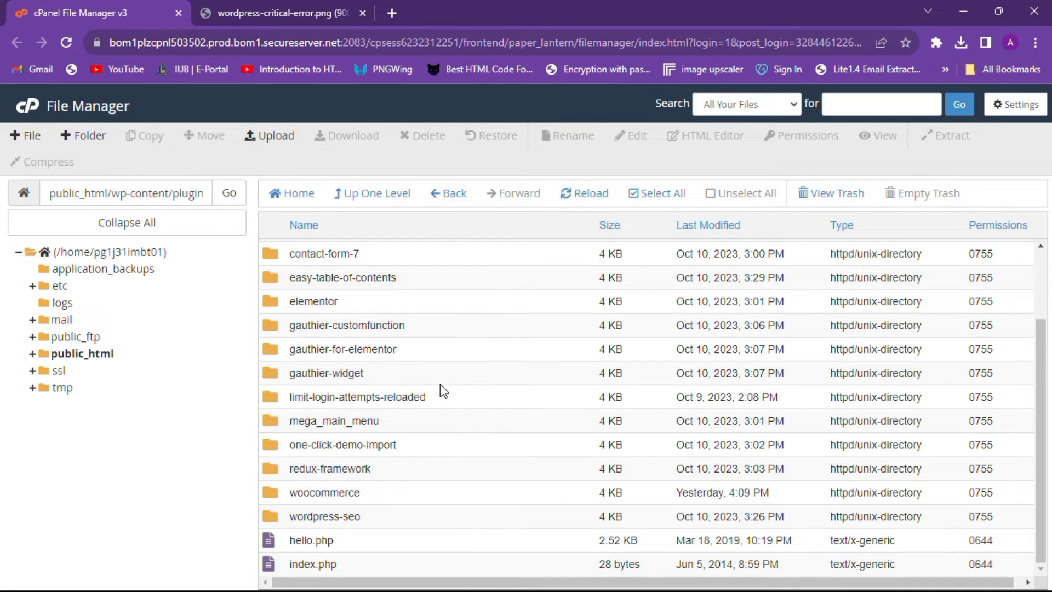
pyautogui.scroll(3, 440, 385)
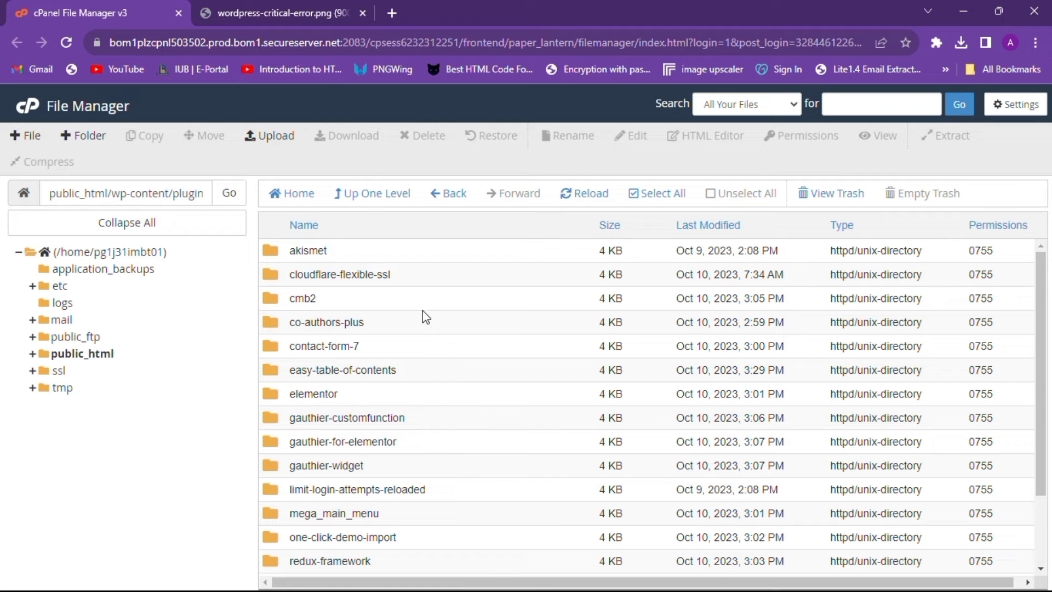
pyautogui.click(425, 353)
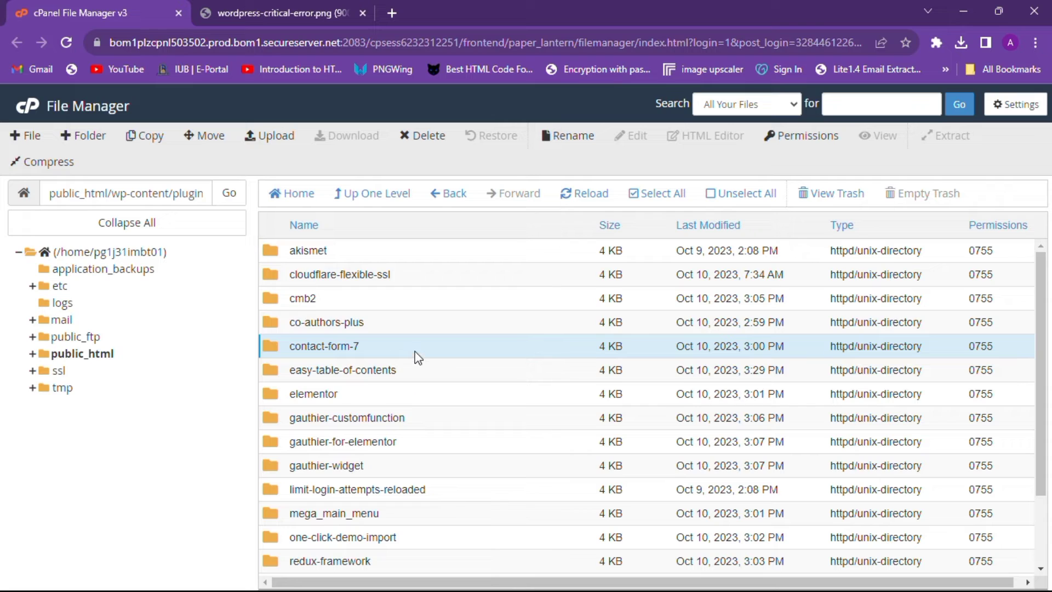
# Step: Dismiss the contact-form-7 folder actions without renaming it, and close the cPanel File Manager tab
pyautogui.rightClick(416, 355)
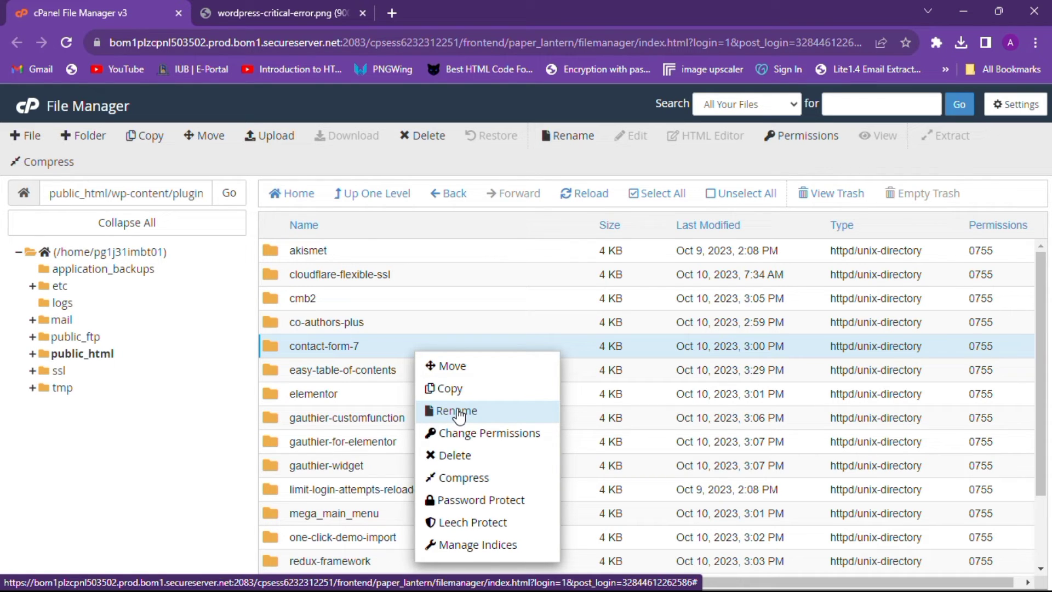
pyautogui.click(211, 421)
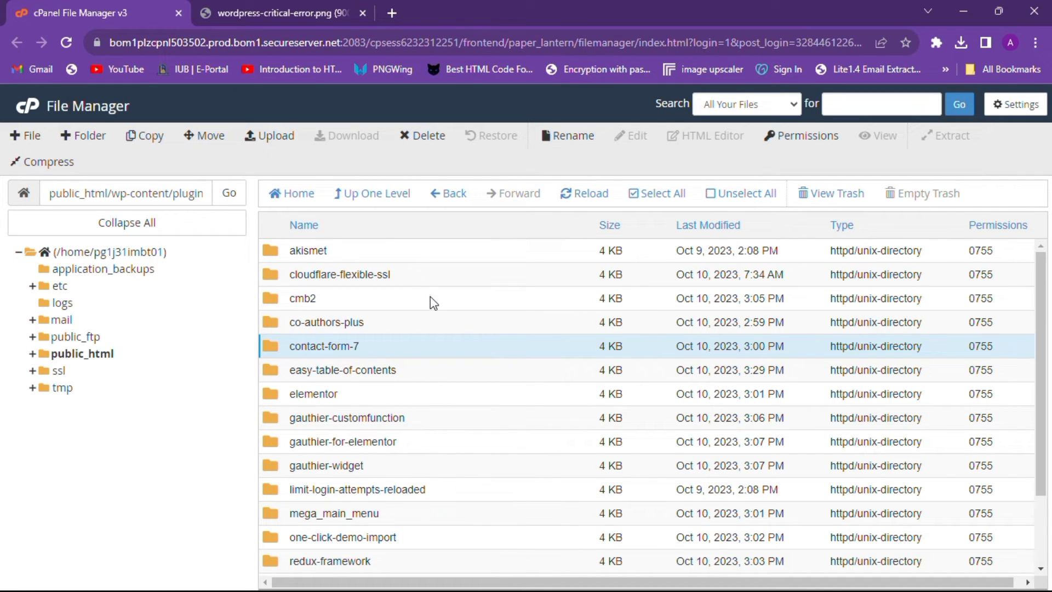
pyautogui.scroll(-3, 431, 354)
pyautogui.scroll(3, 432, 386)
pyautogui.scroll(-3, 518, 396)
pyautogui.scroll(3, 518, 396)
pyautogui.click(178, 12)
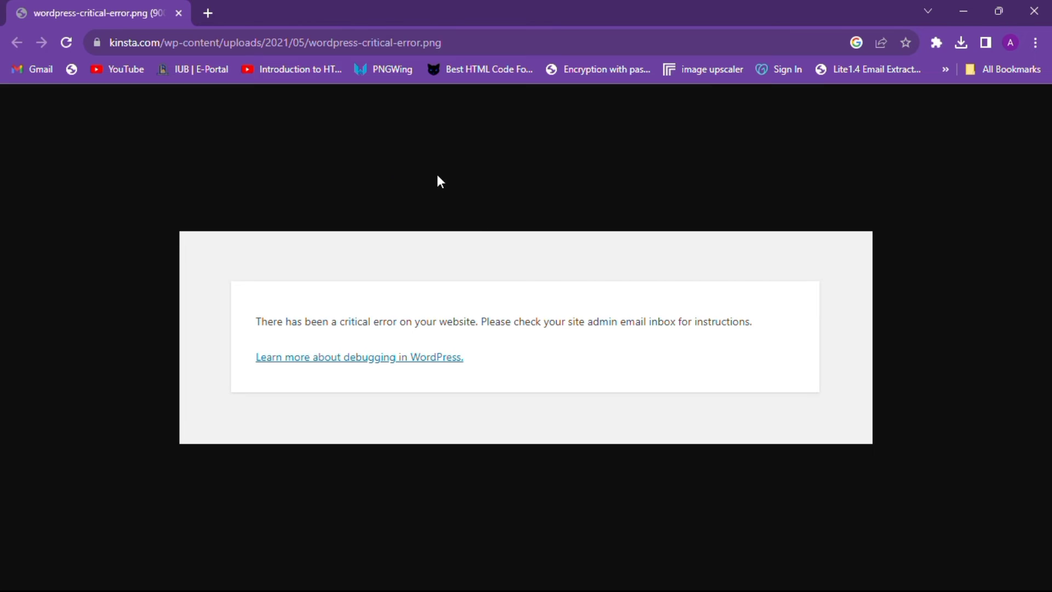
# Step: Load tipsforyou.pro in a new tab from the 'tip' suggestion, then open another blank tab
pyautogui.click(213, 19)
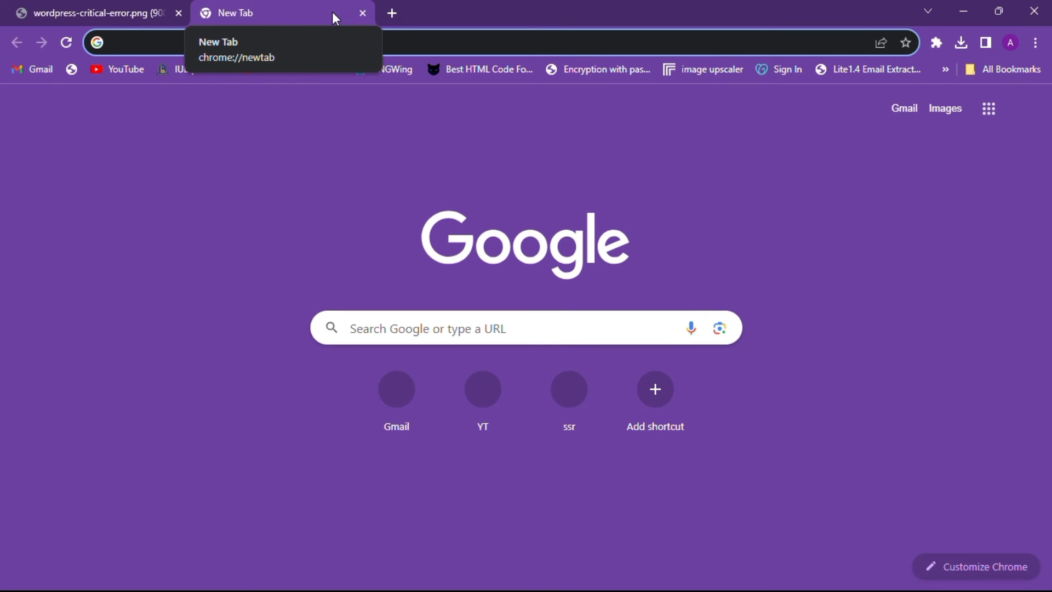
pyautogui.write('tip')
pyautogui.press('Return')
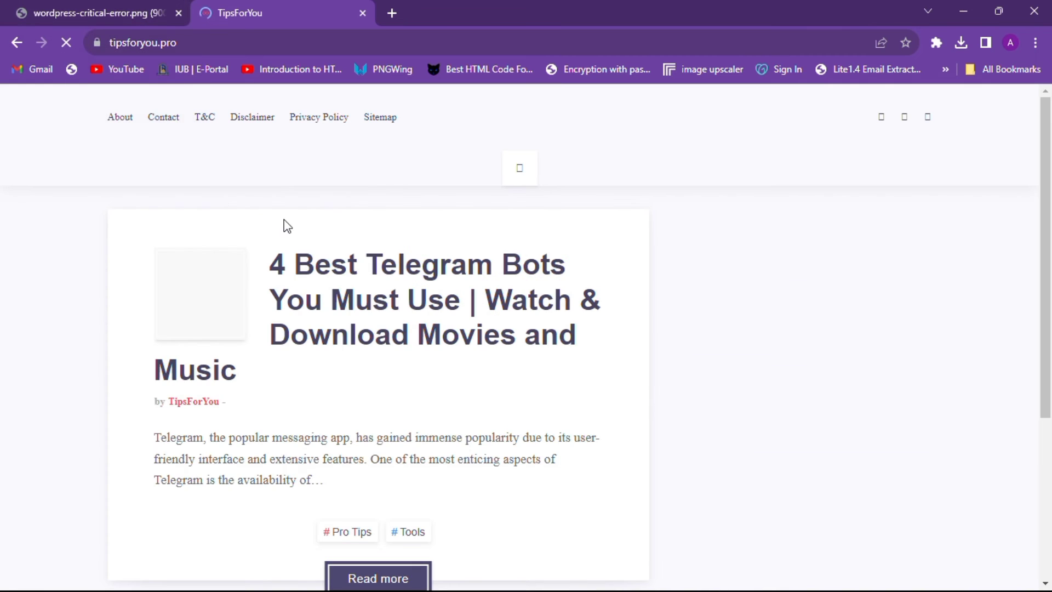
pyautogui.scroll(-5, 371, 349)
pyautogui.scroll(-5, 371, 350)
pyautogui.scroll(10, 371, 349)
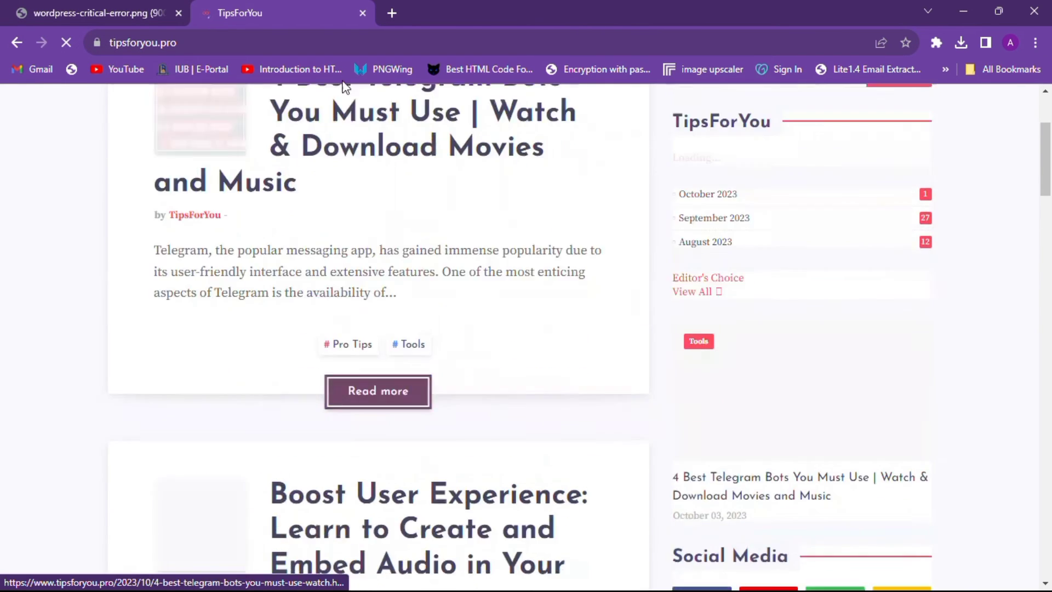
pyautogui.click(391, 13)
# Step: Search Google for 'wp debug wp debug display' from the address bar
pyautogui.write('g')
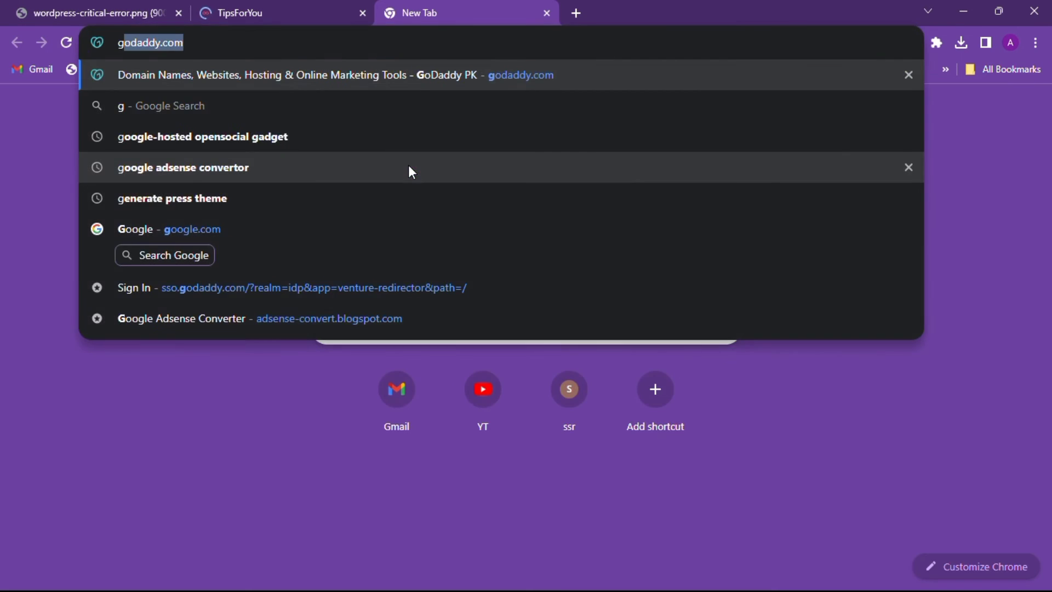
pyautogui.press('BackSpace')
pyautogui.write('wp')
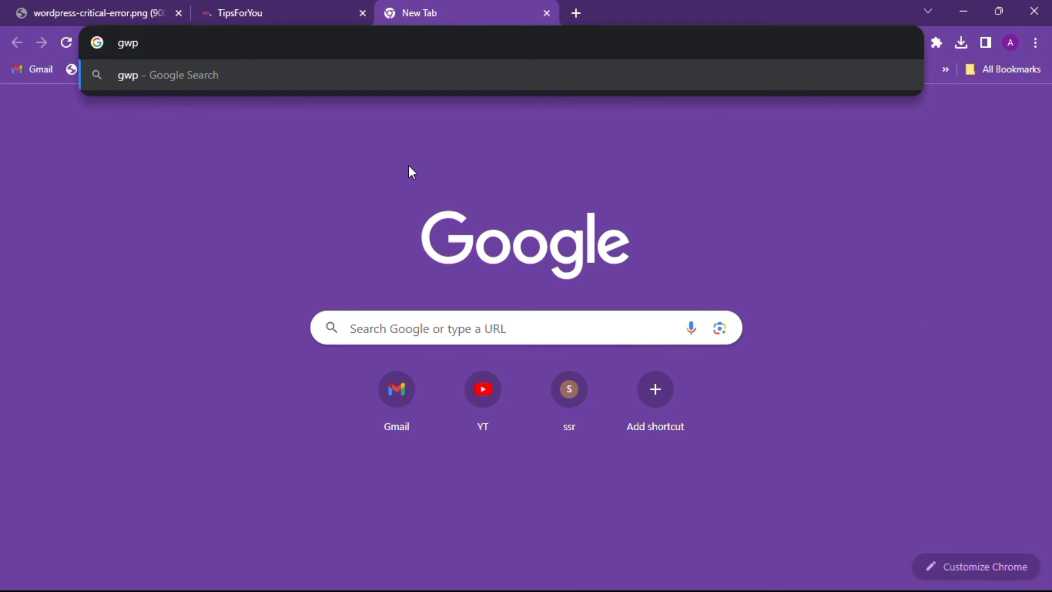
pyautogui.press('BackSpace')
pyautogui.press('BackSpace')
pyautogui.press('BackSpace')
pyautogui.write('wp de')
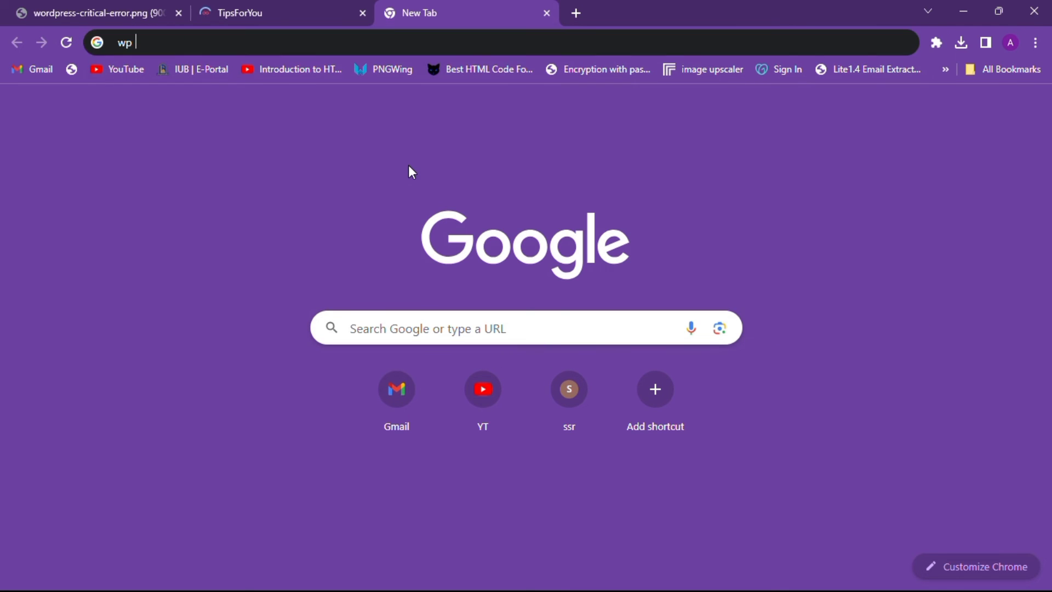
pyautogui.write('bu')
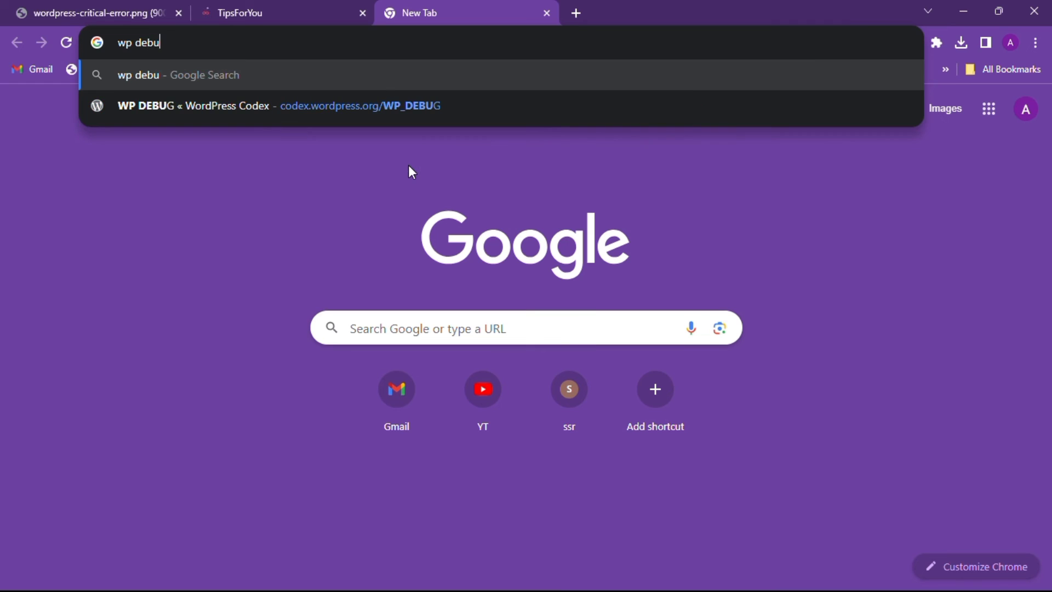
pyautogui.write('g w')
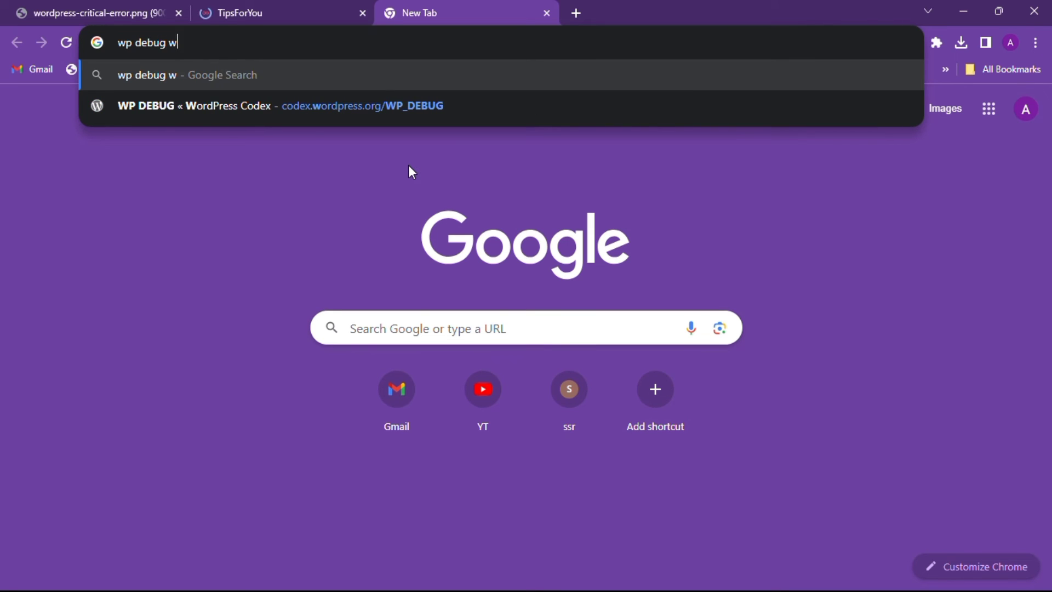
pyautogui.write('p de')
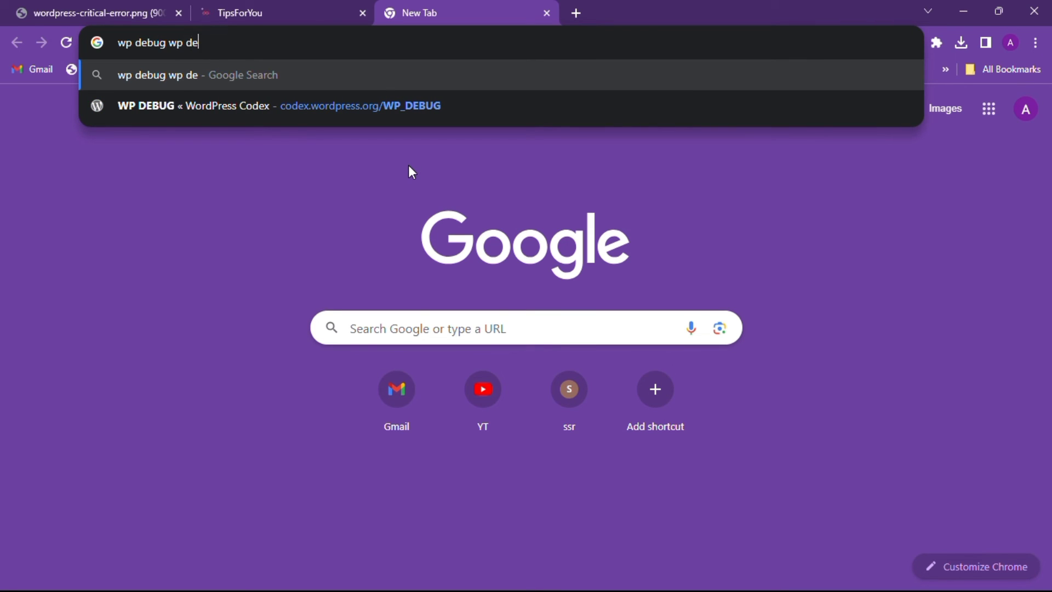
pyautogui.write('bug sisplay')
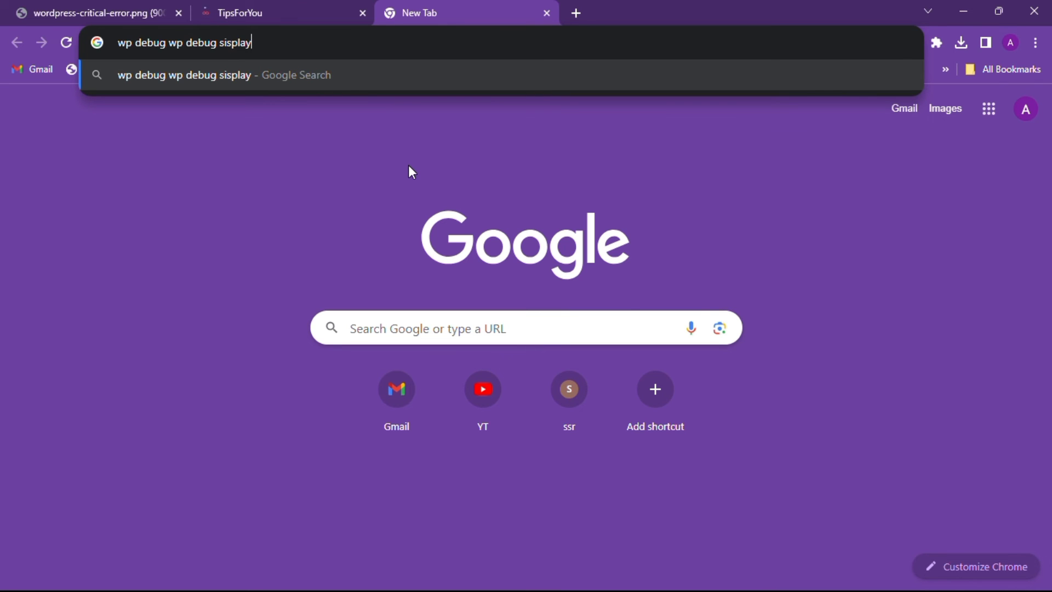
pyautogui.press('Return')
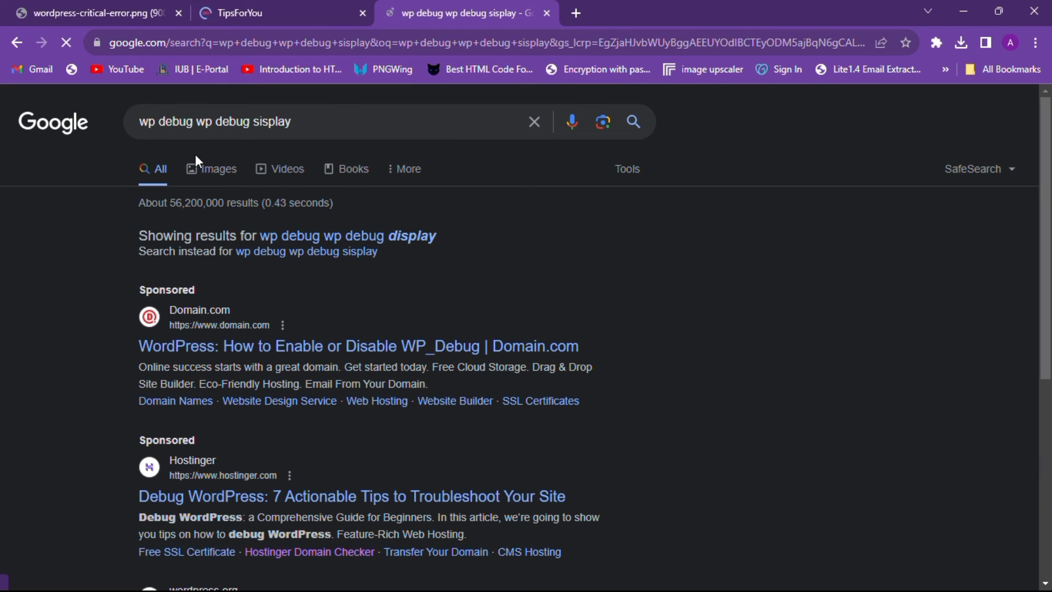
# Step: Show image results, preview the Kinsta WordPress debugging image, then return to wp-config.php in Notepad
pyautogui.click(202, 171)
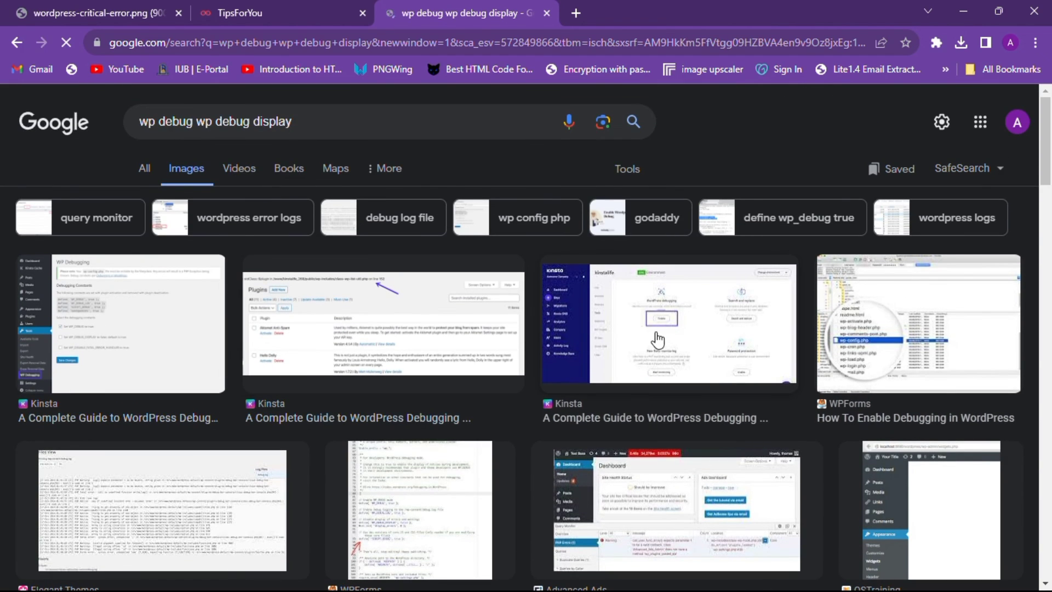
pyautogui.click(163, 313)
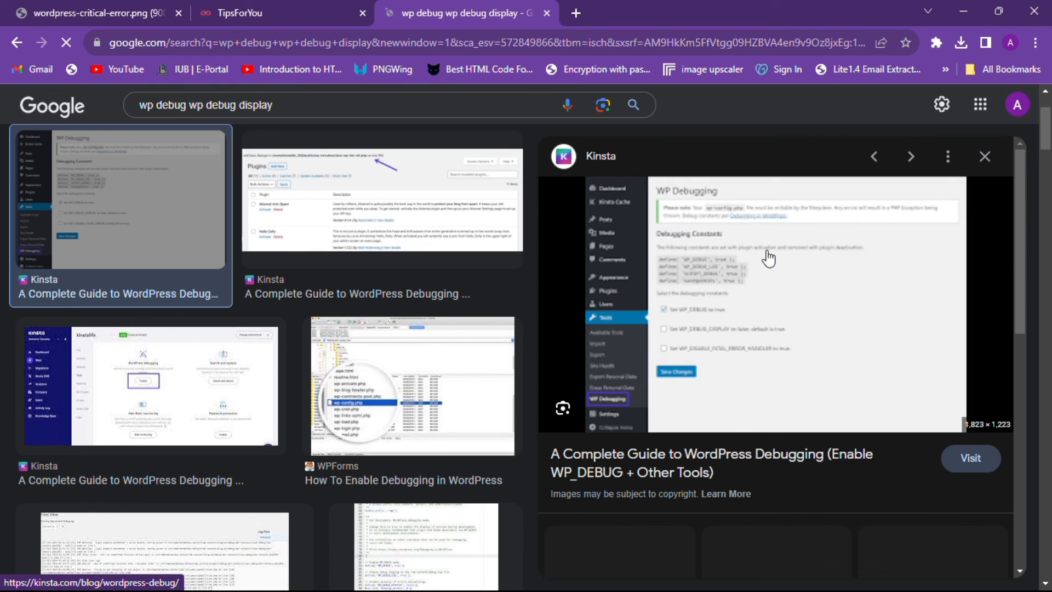
pyautogui.rightClick(768, 252)
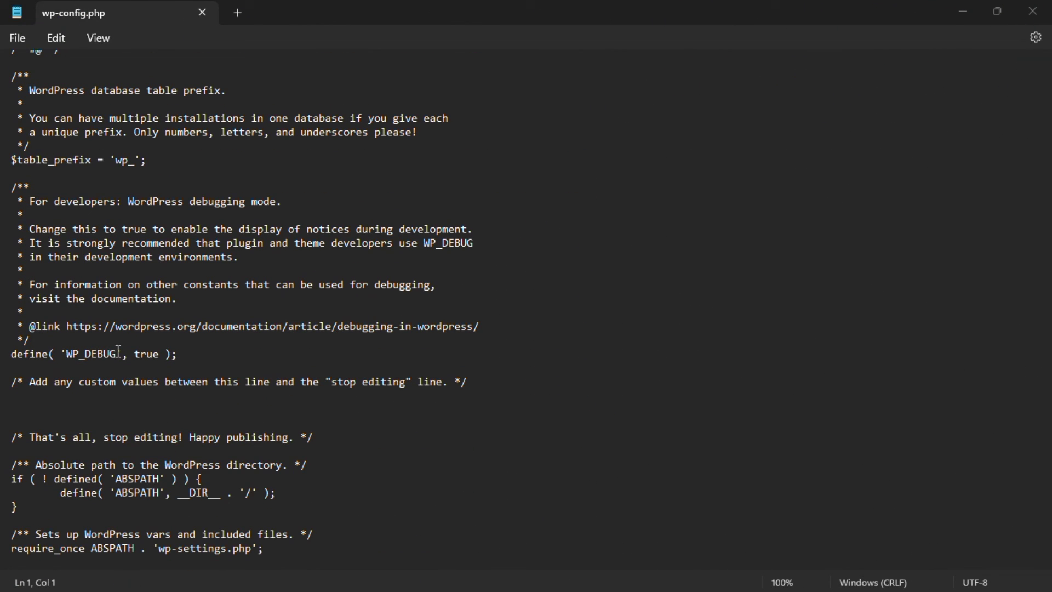
pyautogui.click(141, 355)
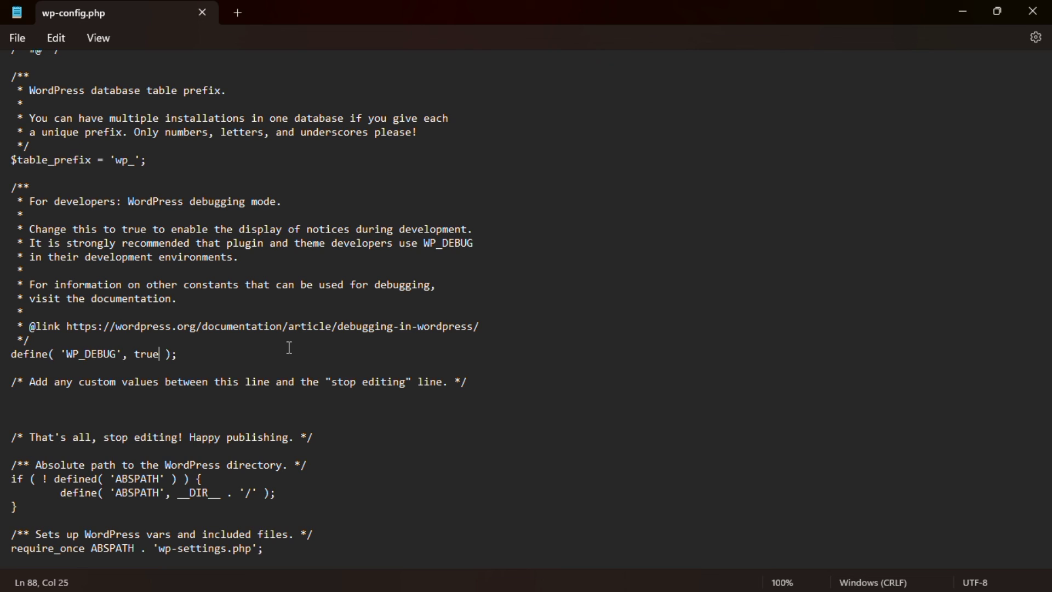
# Step: Change define( 'WP_DEBUG', true ) to false and save wp-config.php
pyautogui.press('BackSpace')
pyautogui.press('BackSpace')
pyautogui.press('BackSpace')
pyautogui.press('BackSpace')
pyautogui.write('false')
pyautogui.hotkey('ctrl', 's')
# Step: Close Notepad and select the mega-main-menu backup file in the Downloads folder
pyautogui.click(1038, 12)
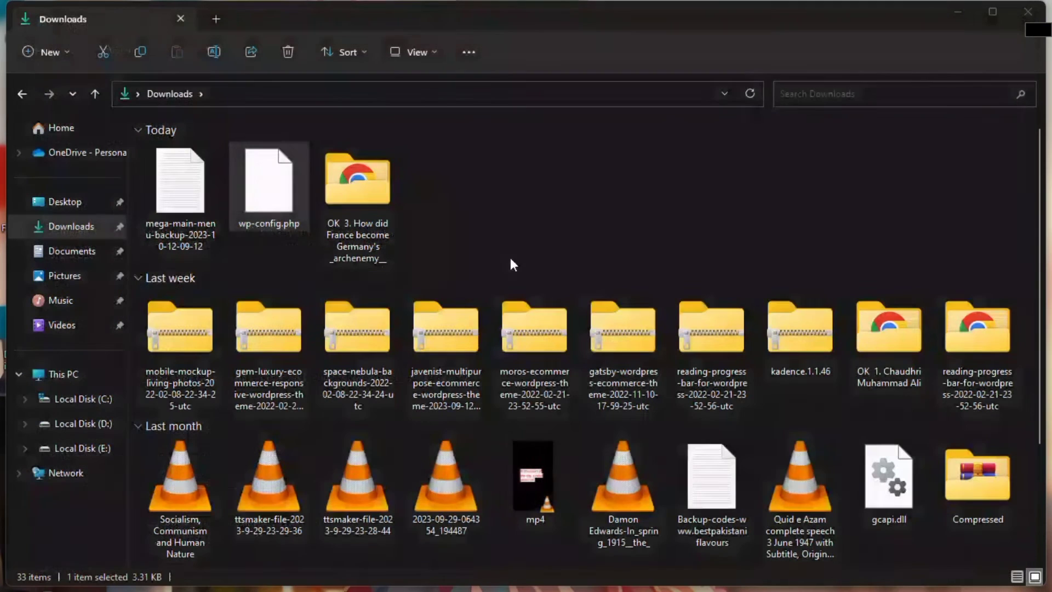
pyautogui.click(178, 202)
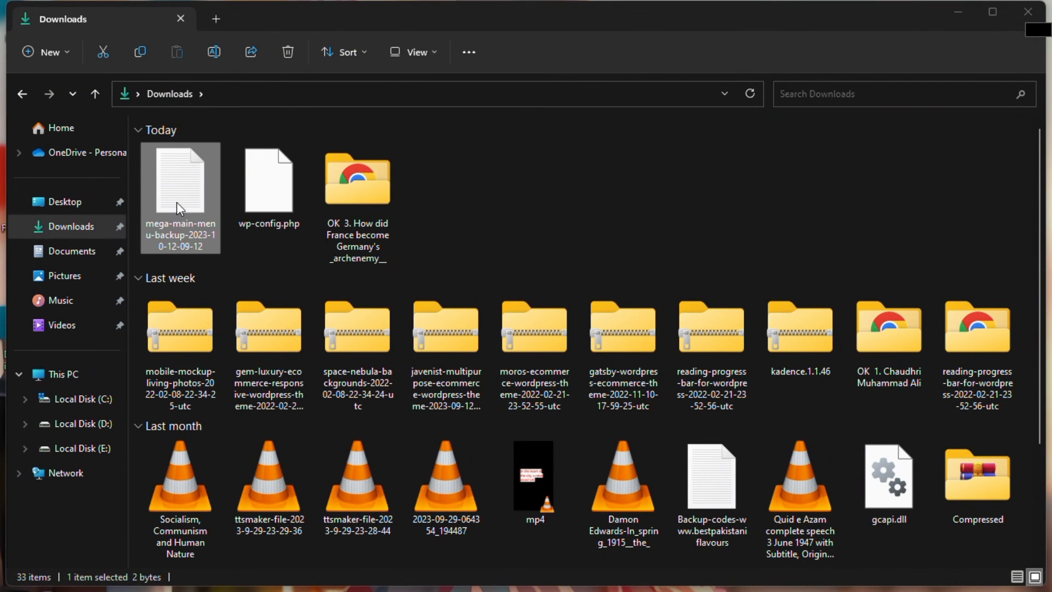